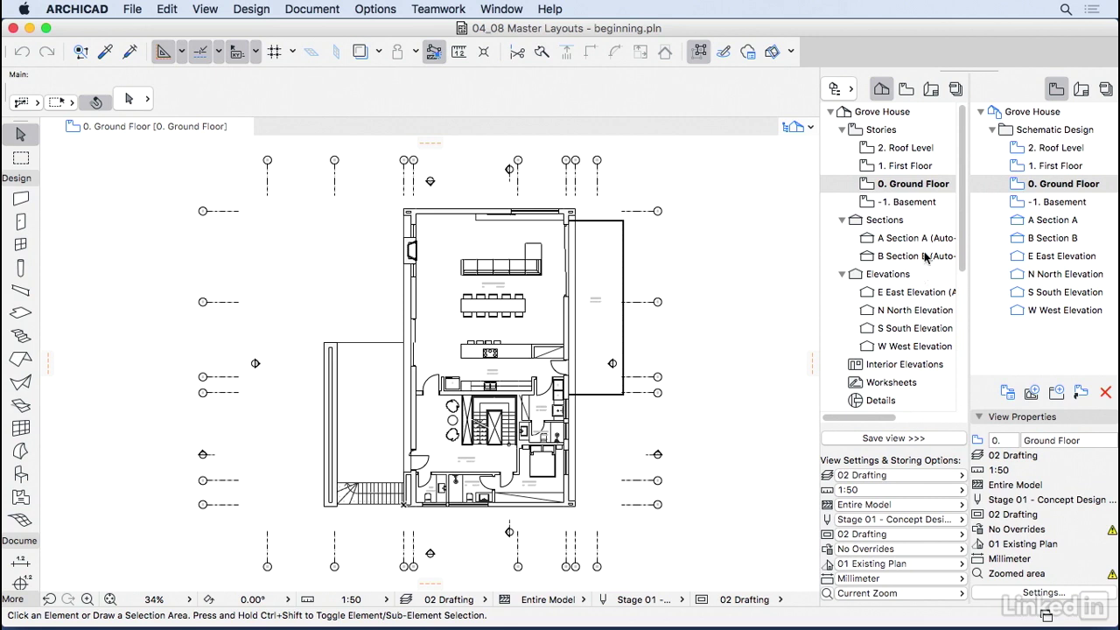
# Step: Show the View Map and Layout Book, then select layout A.01.1 Ground Floor to see its properties
pyautogui.click(906, 89)
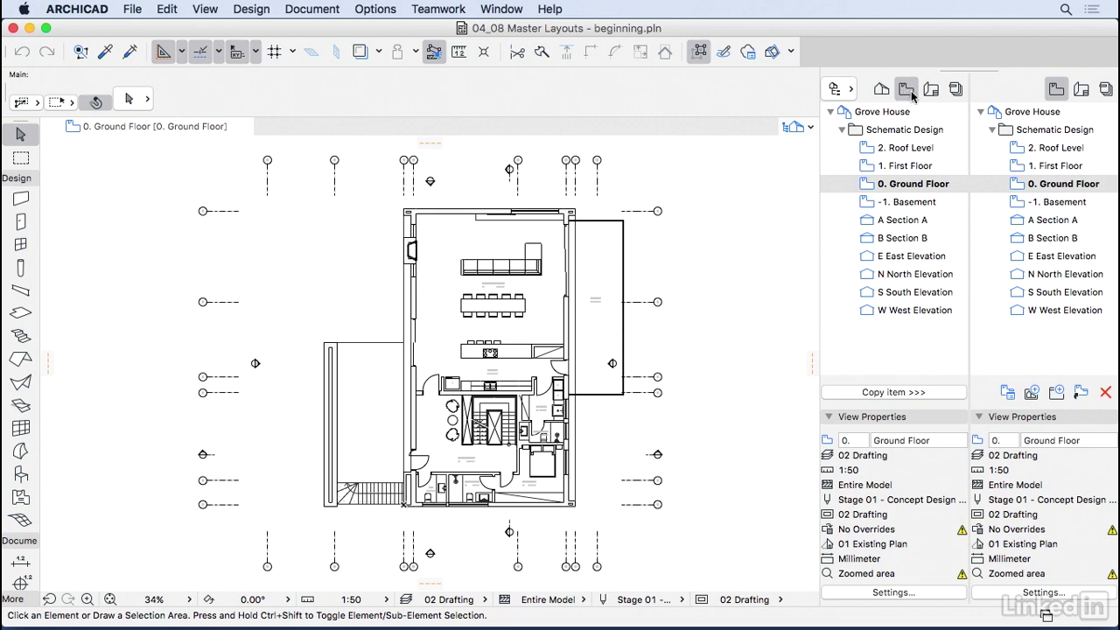
pyautogui.click(1081, 89)
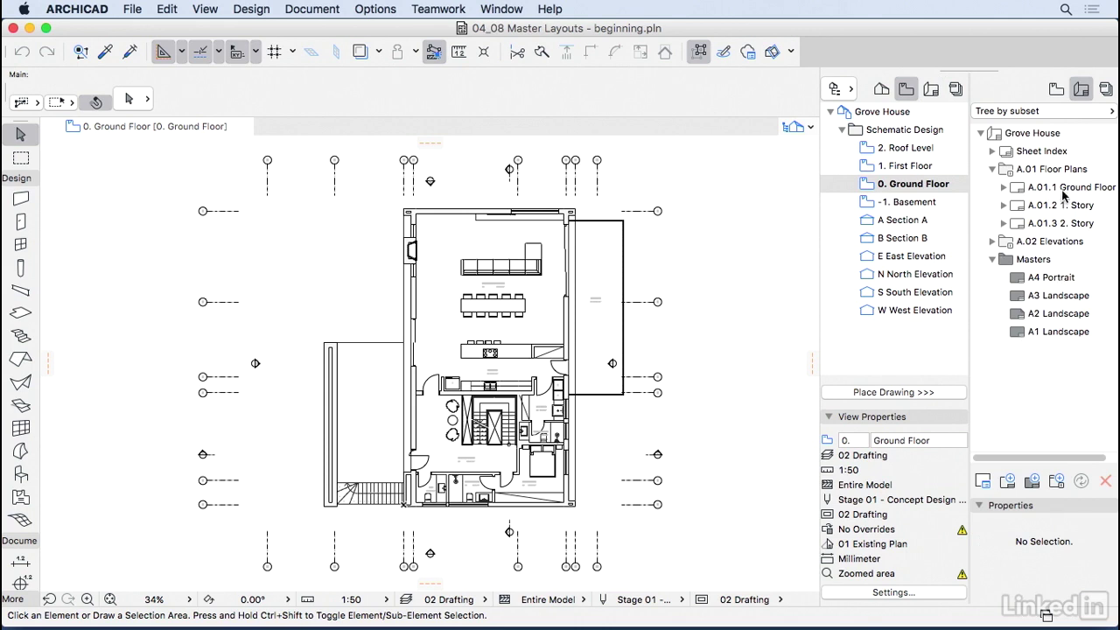
pyautogui.click(1064, 191)
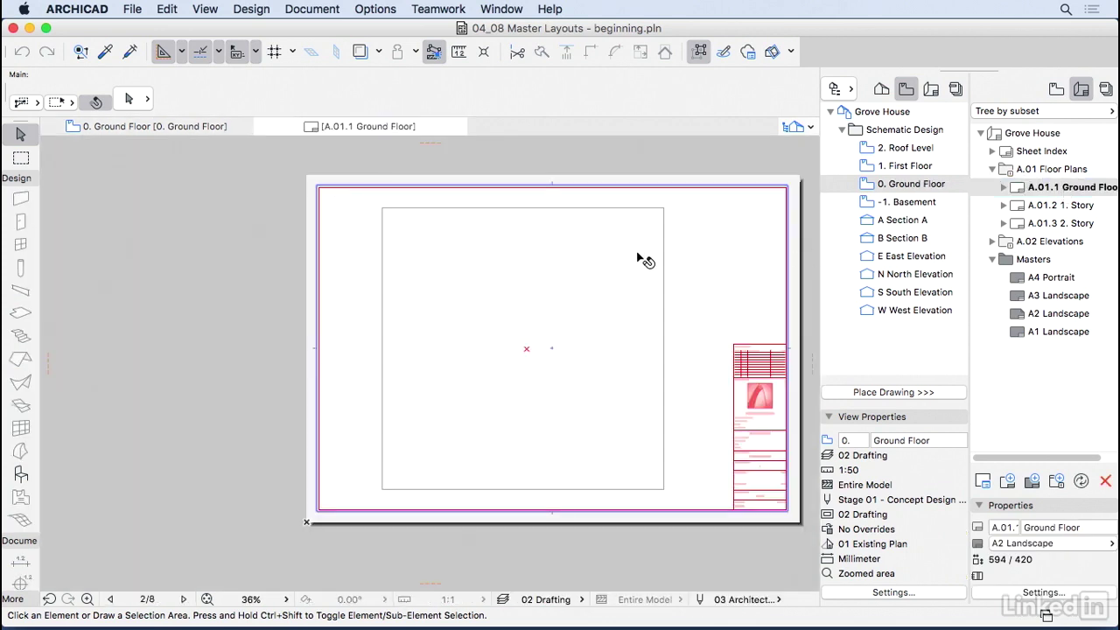
# Step: Open the A.01.1 Ground Floor sheet and deselect its drawing
pyautogui.click(641, 259)
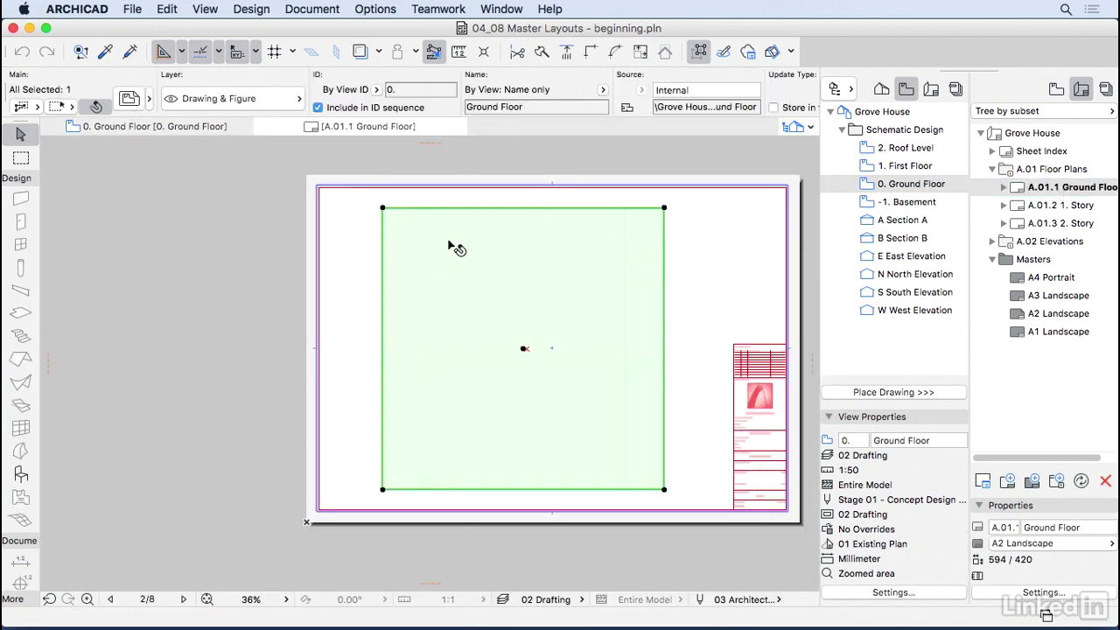
pyautogui.moveTo(679, 257); pyautogui.dragTo(638, 250, button='middle')
pyautogui.click(705, 251)
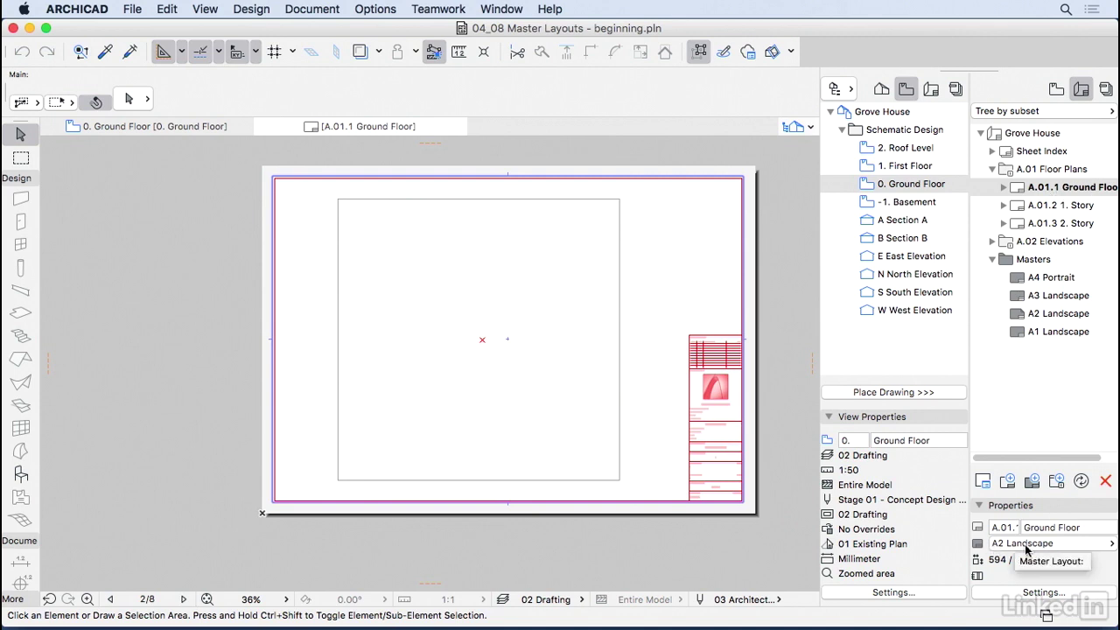
# Step: Switch the Ground Floor layout's master to A1 Landscape and zoom out to view the sheet
pyautogui.click(1054, 312)
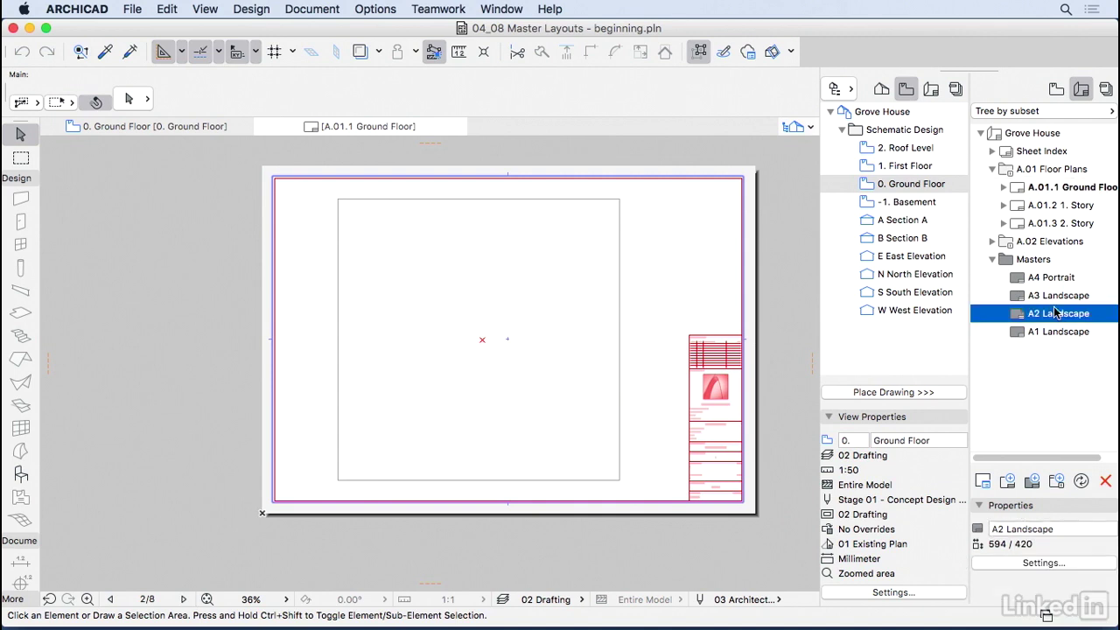
pyautogui.click(1047, 188)
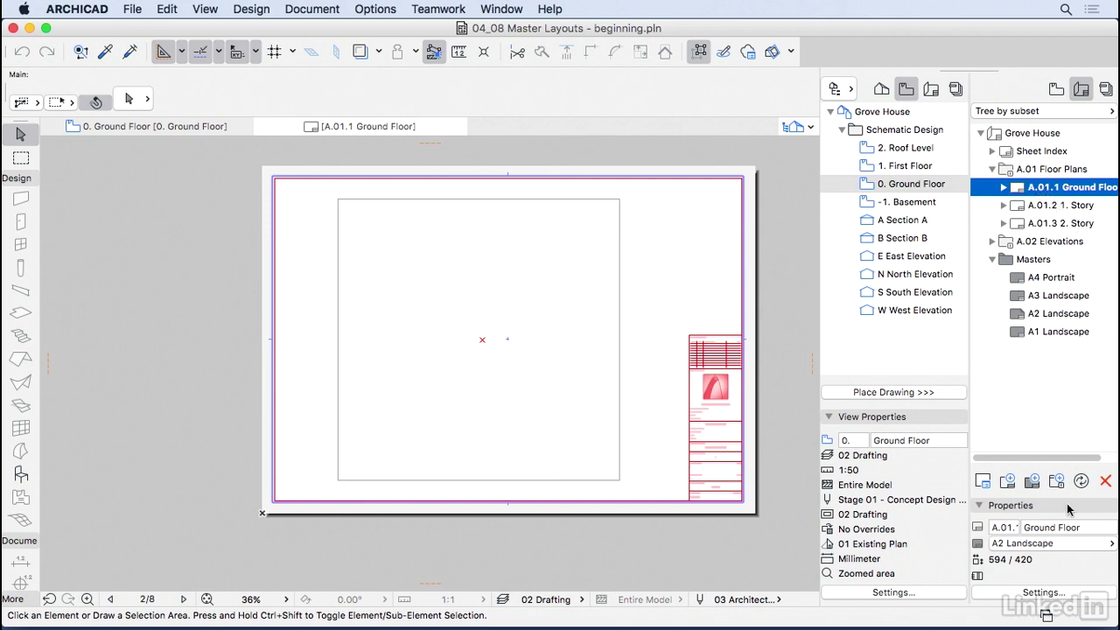
pyautogui.click(1063, 546)
pyautogui.click(961, 589)
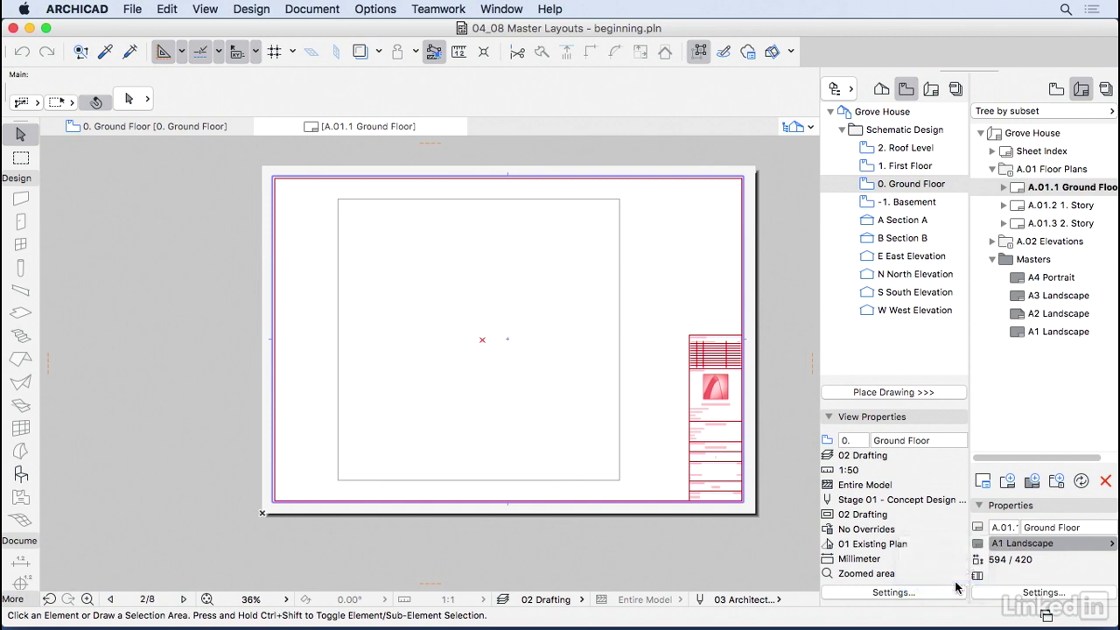
pyautogui.moveTo(715, 436); pyautogui.dragTo(554, 447, button='middle')
pyautogui.scroll(-2, 554, 448)
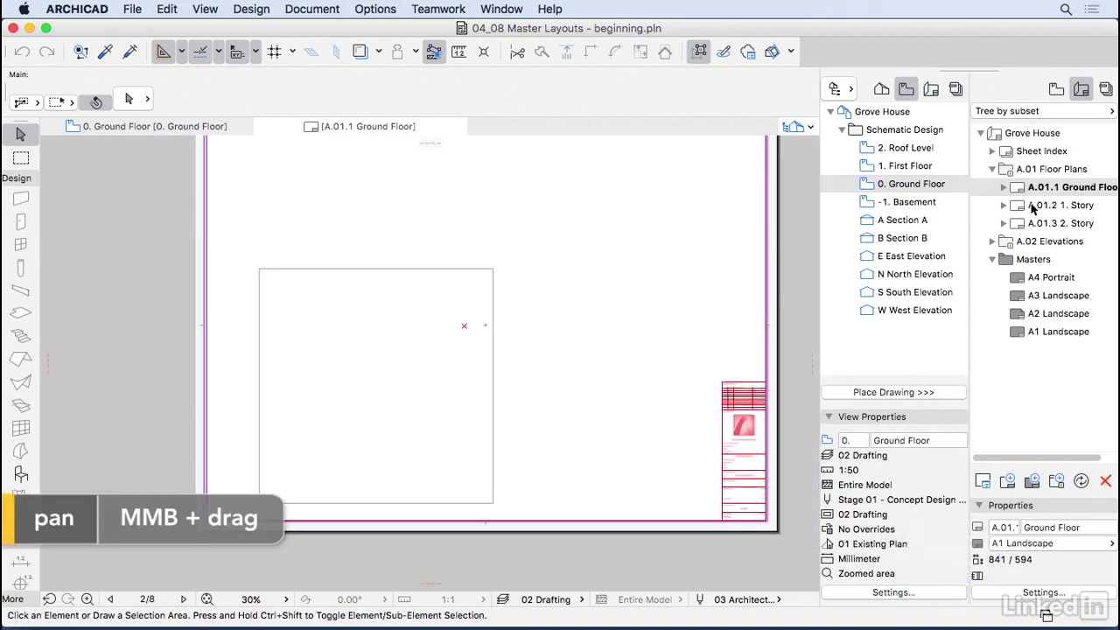
pyautogui.scroll(-1, 728, 300)
pyautogui.moveTo(728, 300); pyautogui.dragTo(725, 318, button='middle')
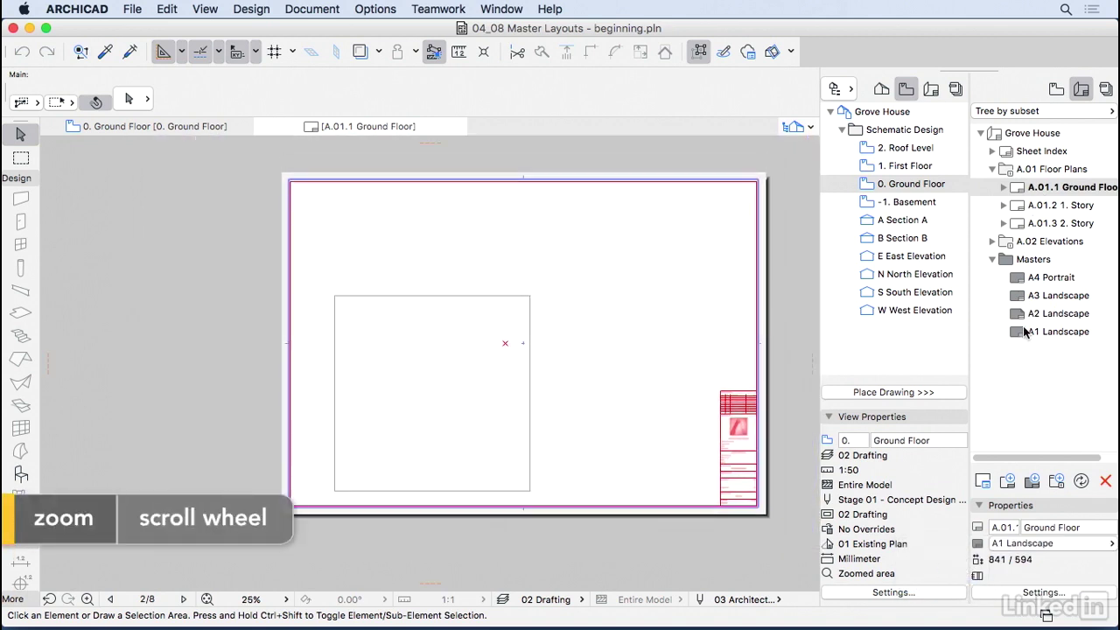
# Step: Try the A3 Landscape master, restore A2 Landscape, then open the 1. Story and 2. Story layouts
pyautogui.click(1027, 543)
pyautogui.click(953, 558)
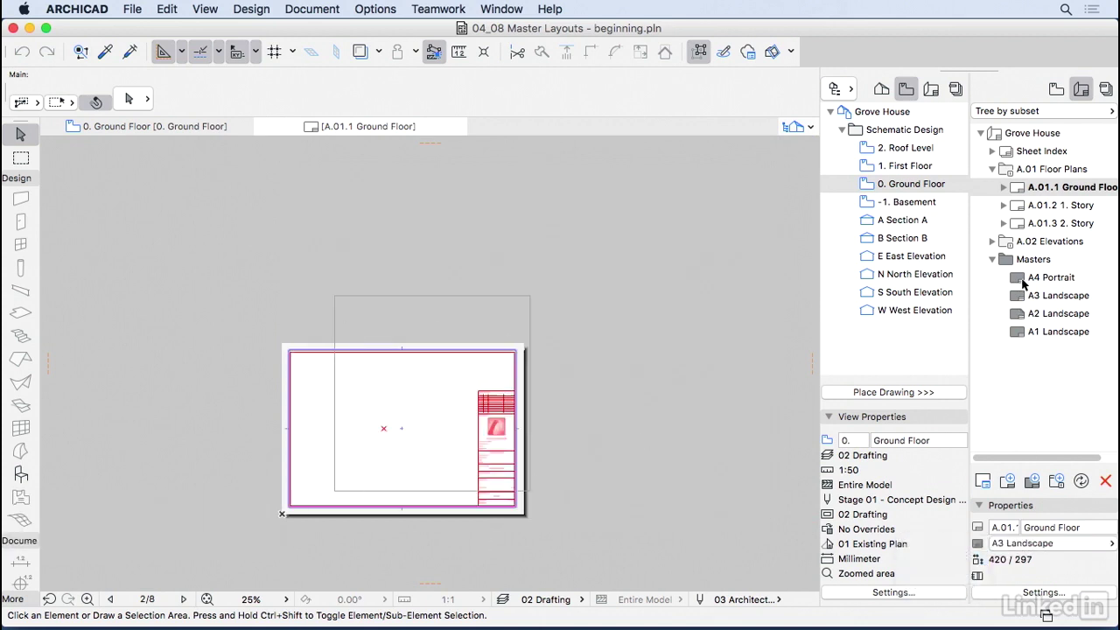
pyautogui.click(1043, 544)
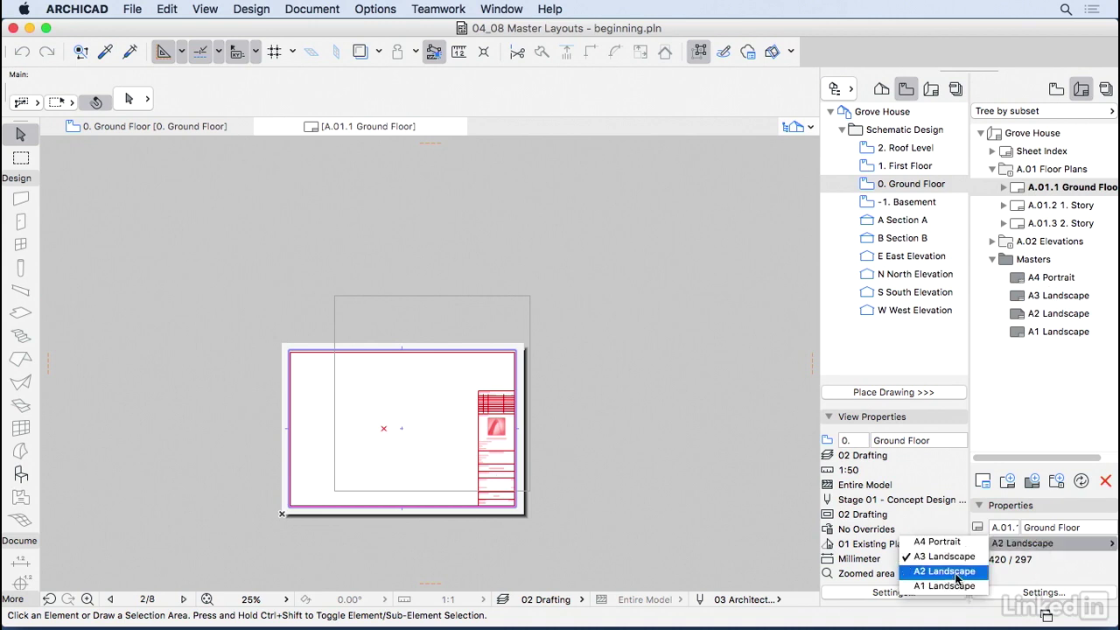
pyautogui.click(944, 571)
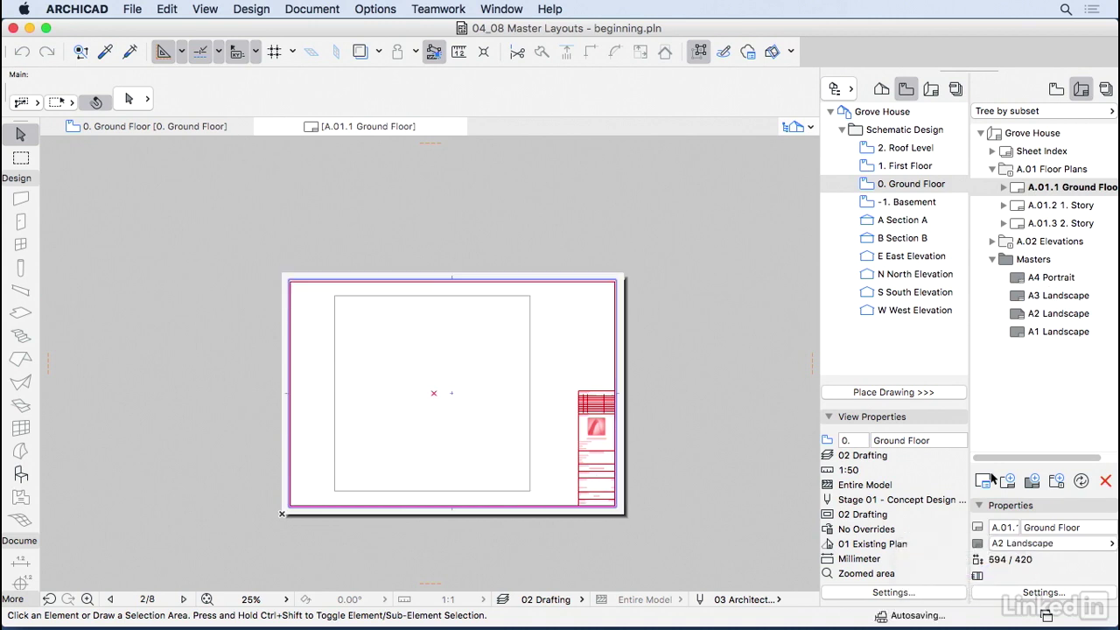
pyautogui.doubleClick(1072, 210)
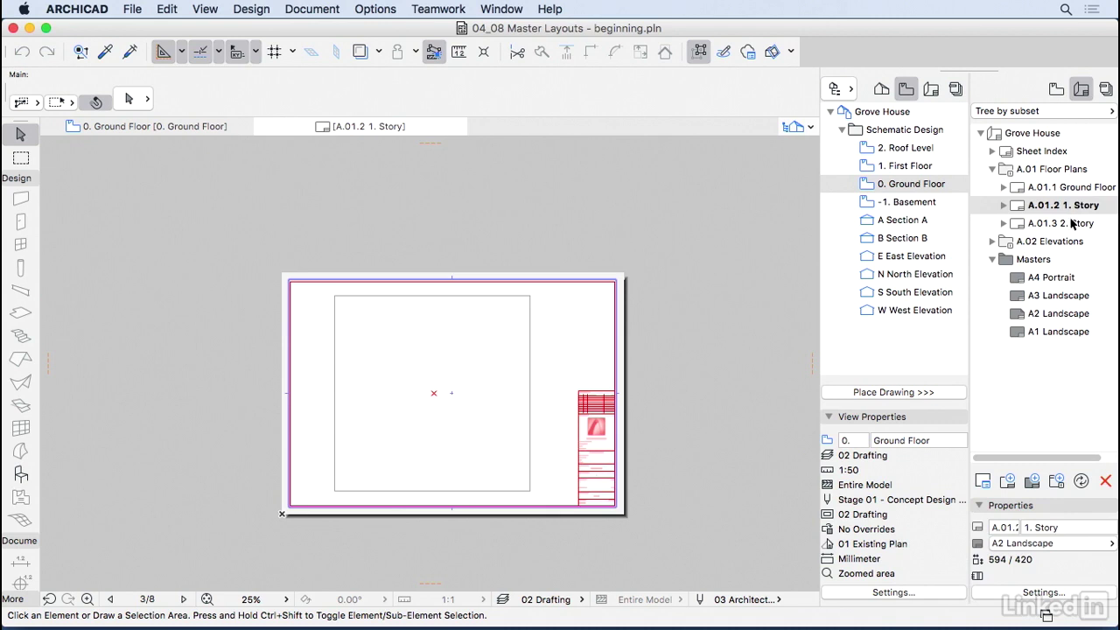
pyautogui.doubleClick(1073, 224)
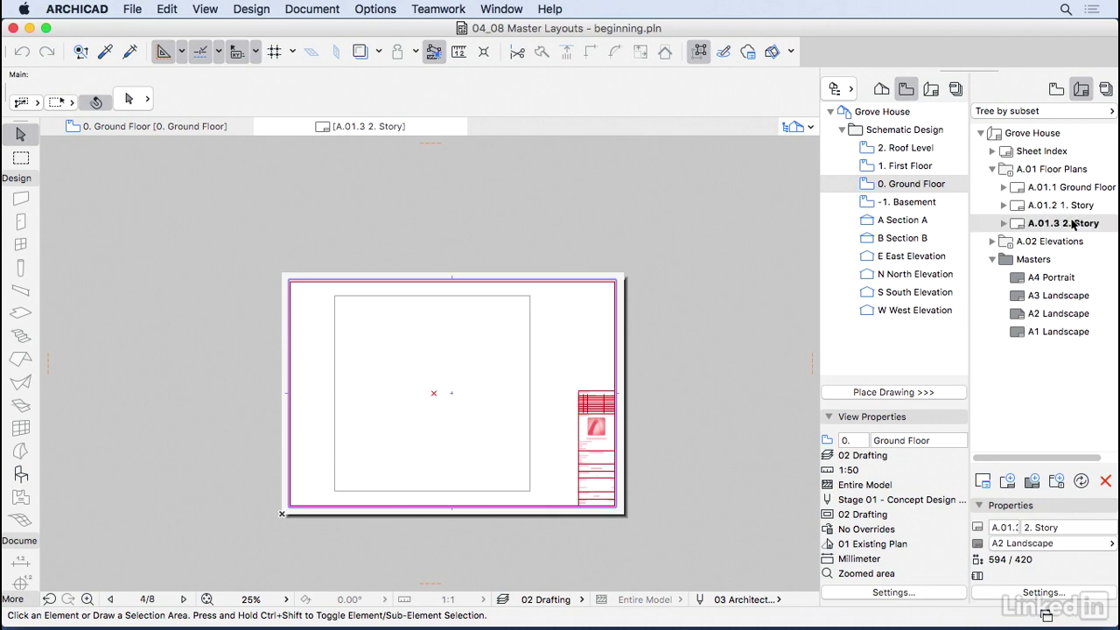
# Step: Delete the company logo from the A2 Landscape master and review the Ground Floor layout
pyautogui.doubleClick(1057, 318)
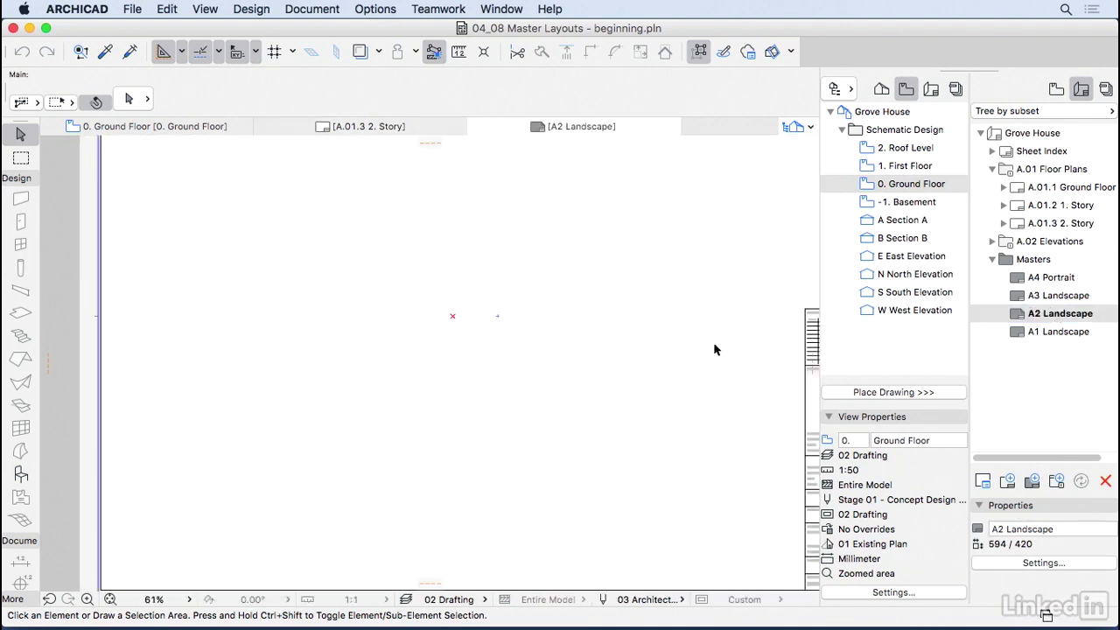
pyautogui.click(687, 411)
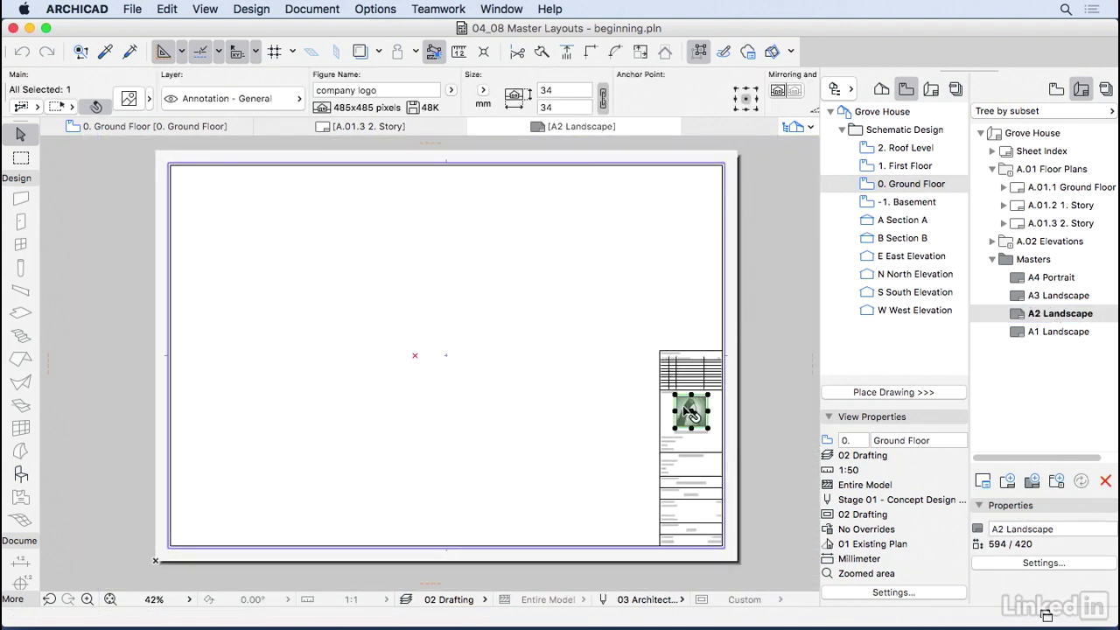
pyautogui.press('Delete')
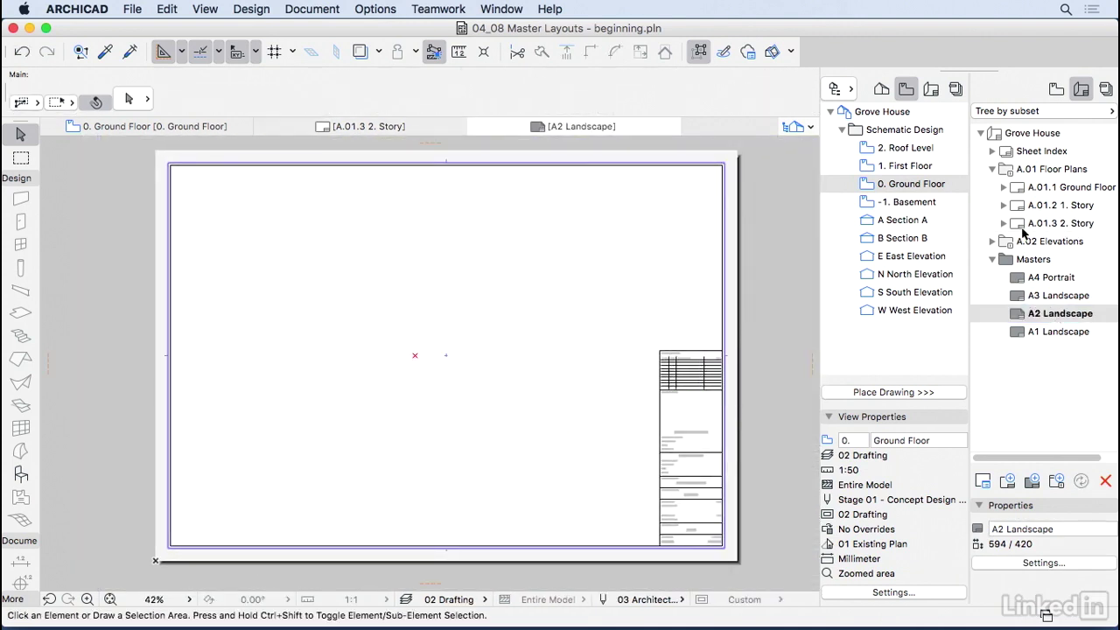
pyautogui.doubleClick(1043, 189)
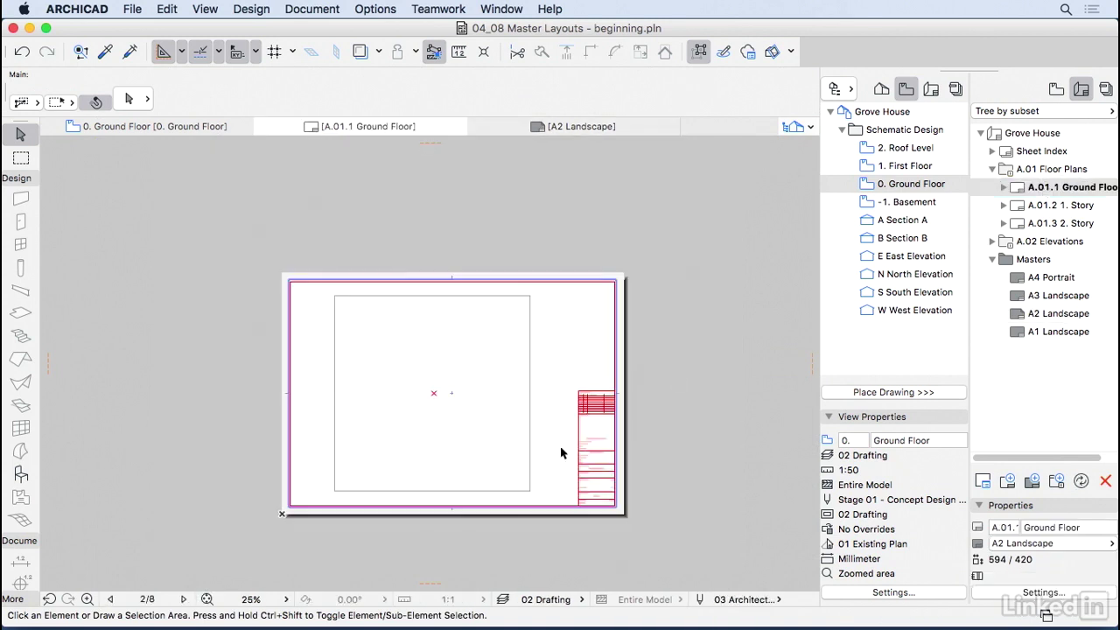
pyautogui.scroll(1, 555, 457)
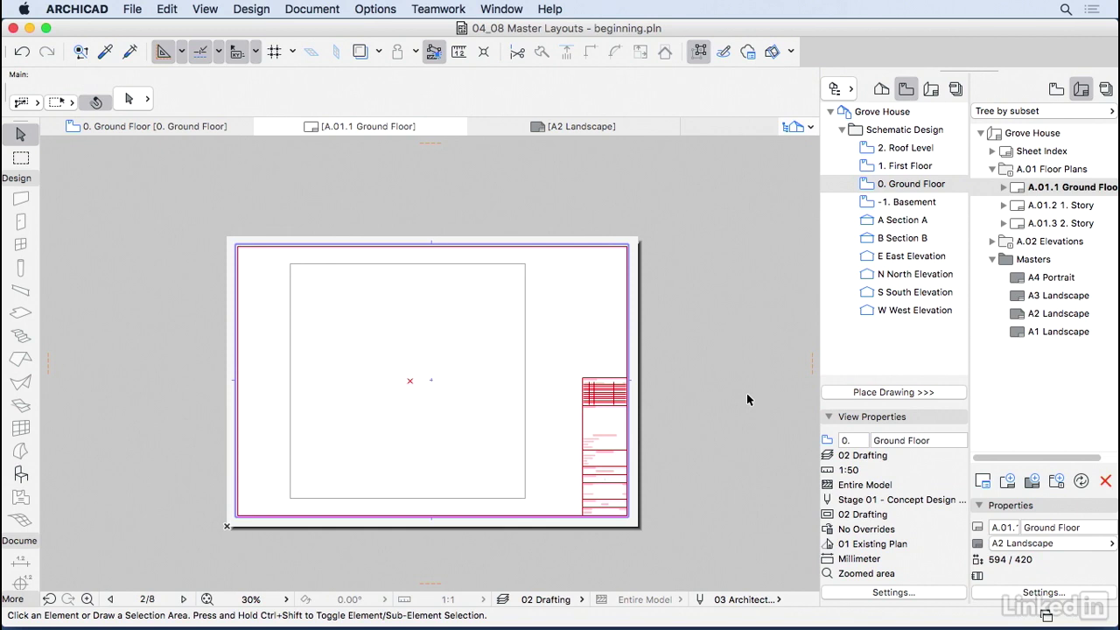
pyautogui.doubleClick(1034, 317)
pyautogui.scroll(-2, 778, 329)
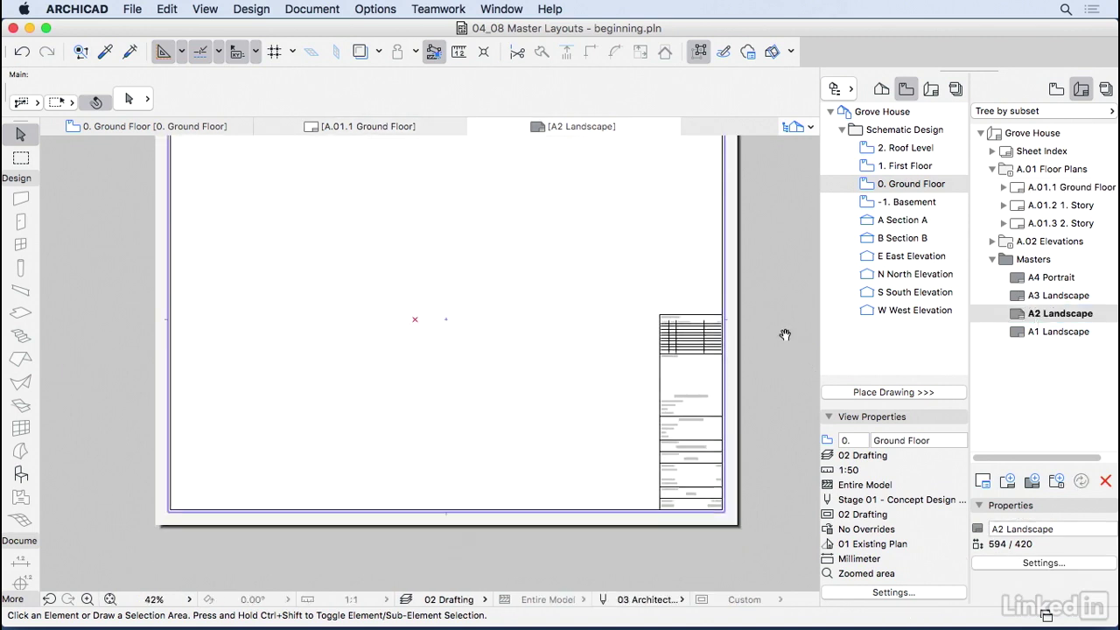
pyautogui.click(661, 376)
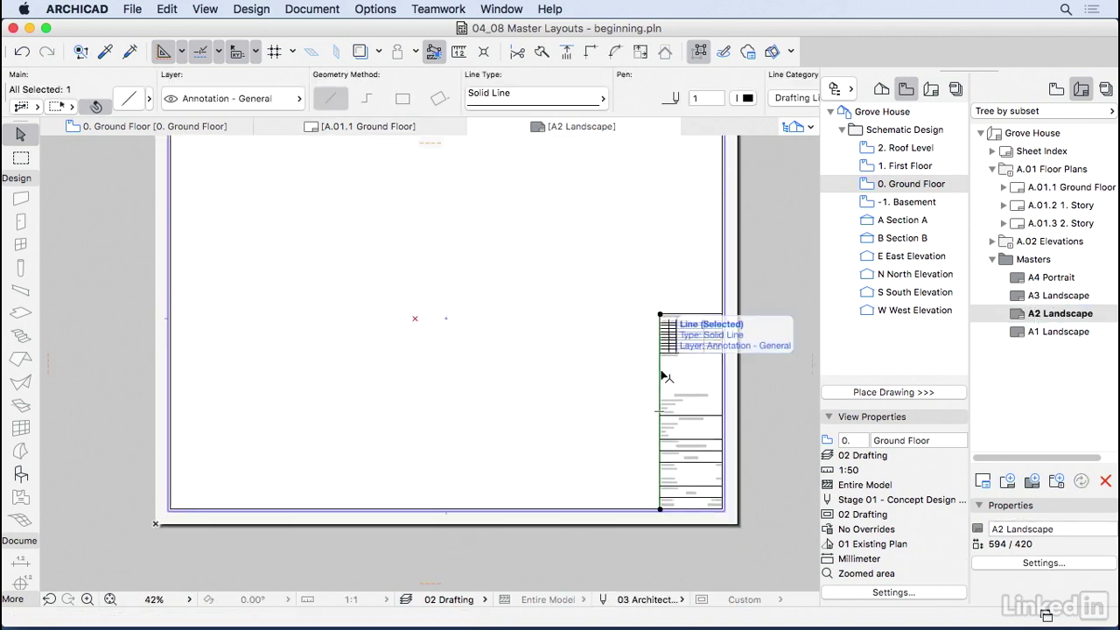
pyautogui.click(701, 314)
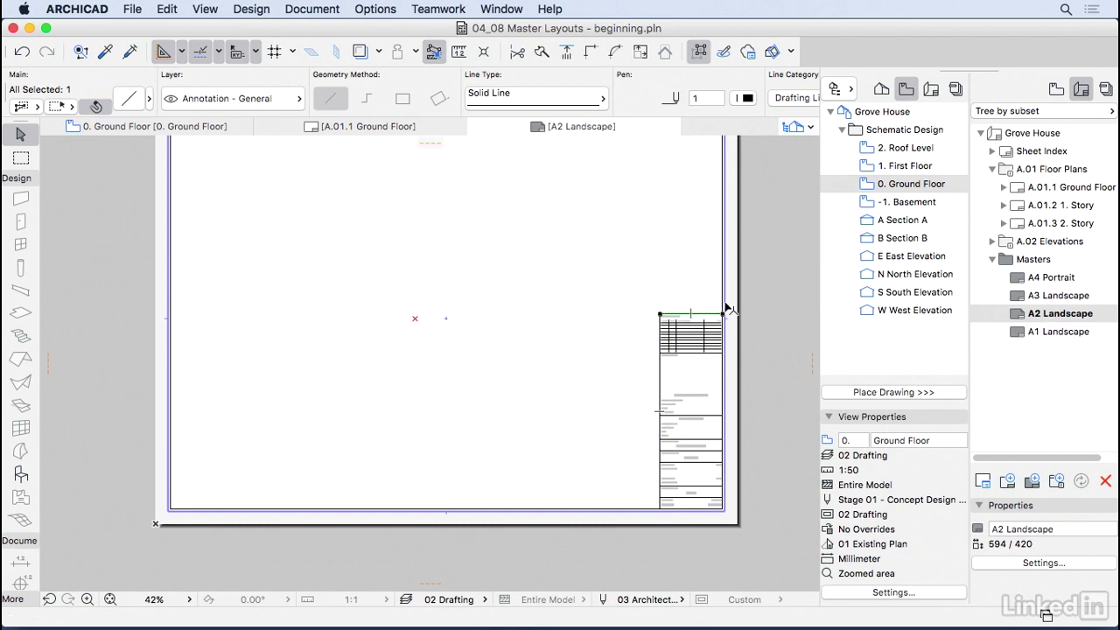
pyautogui.click(723, 317)
pyautogui.scroll(5, 708, 430)
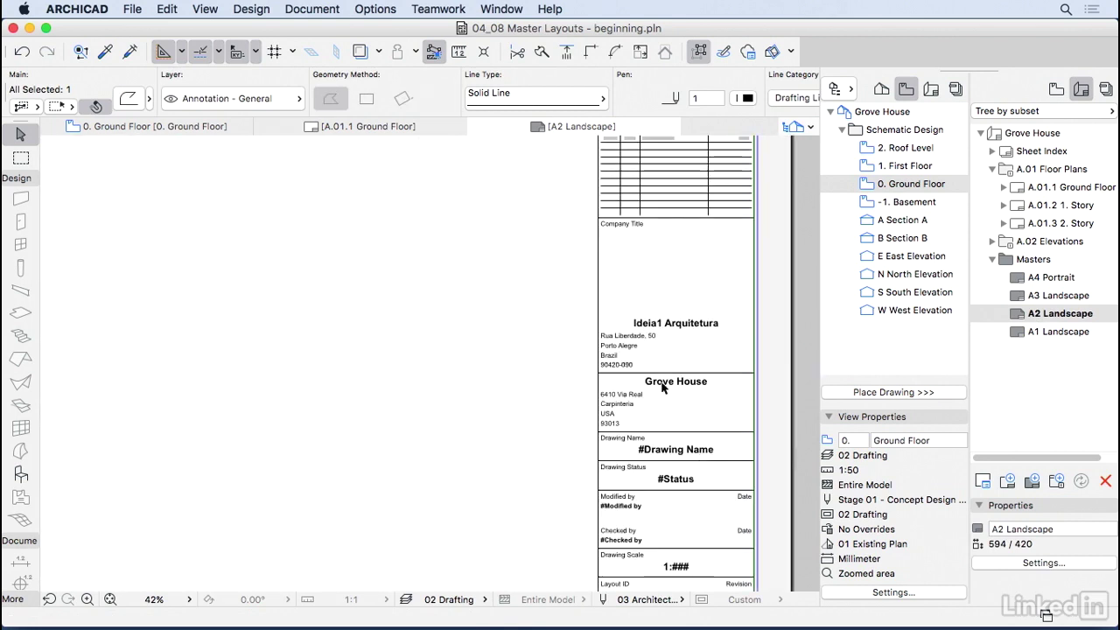
pyautogui.click(644, 350)
pyautogui.scroll(2, 623, 282)
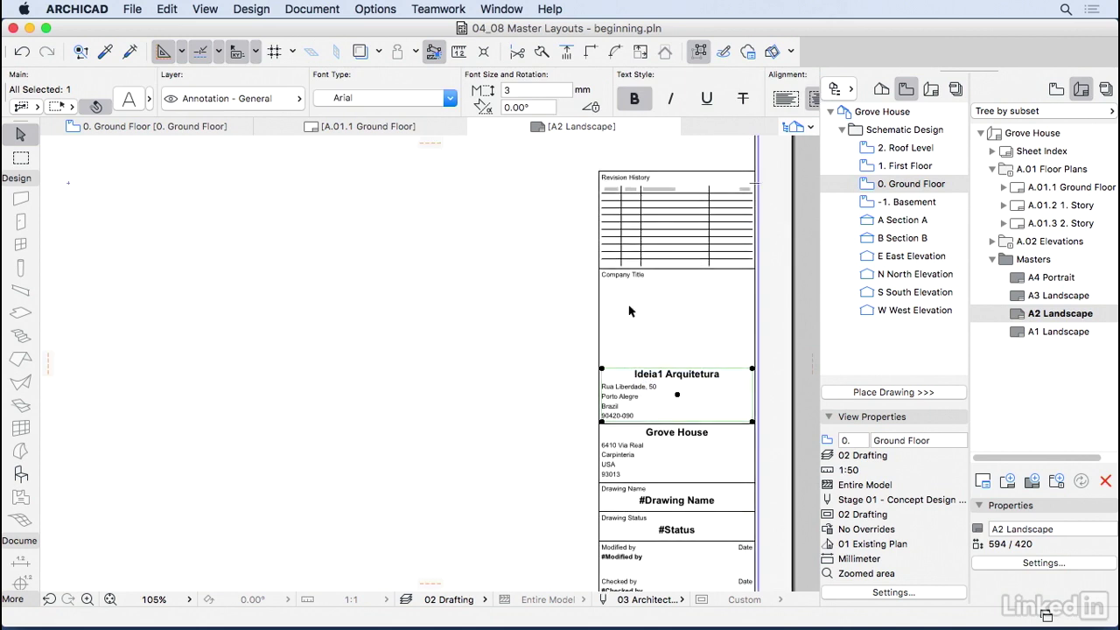
pyautogui.click(658, 230)
pyautogui.click(548, 302)
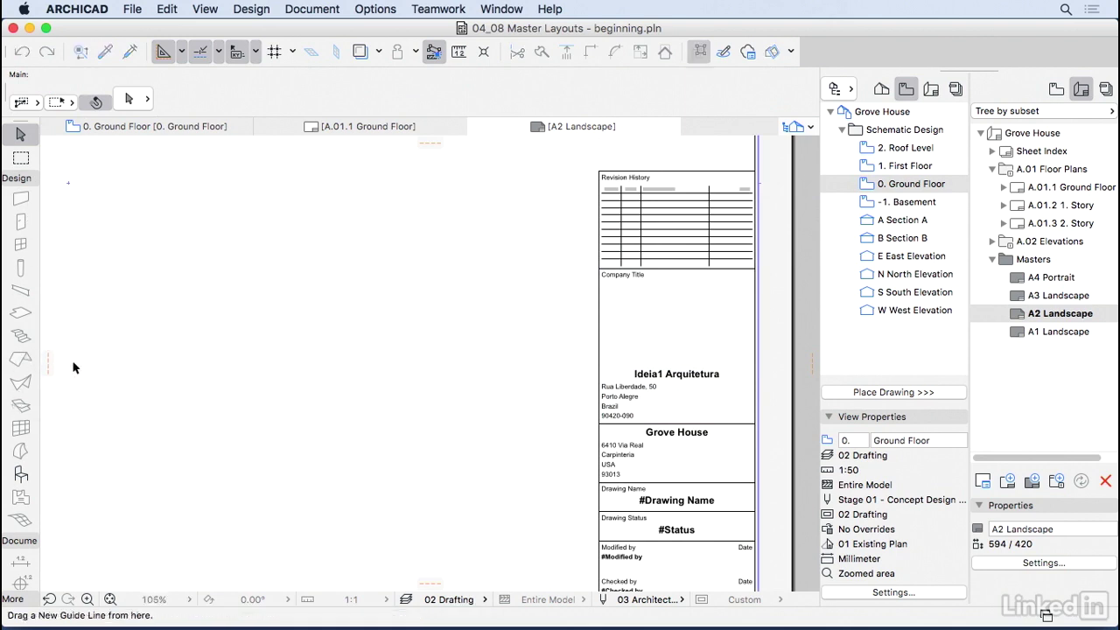
pyautogui.doubleClick(21, 472)
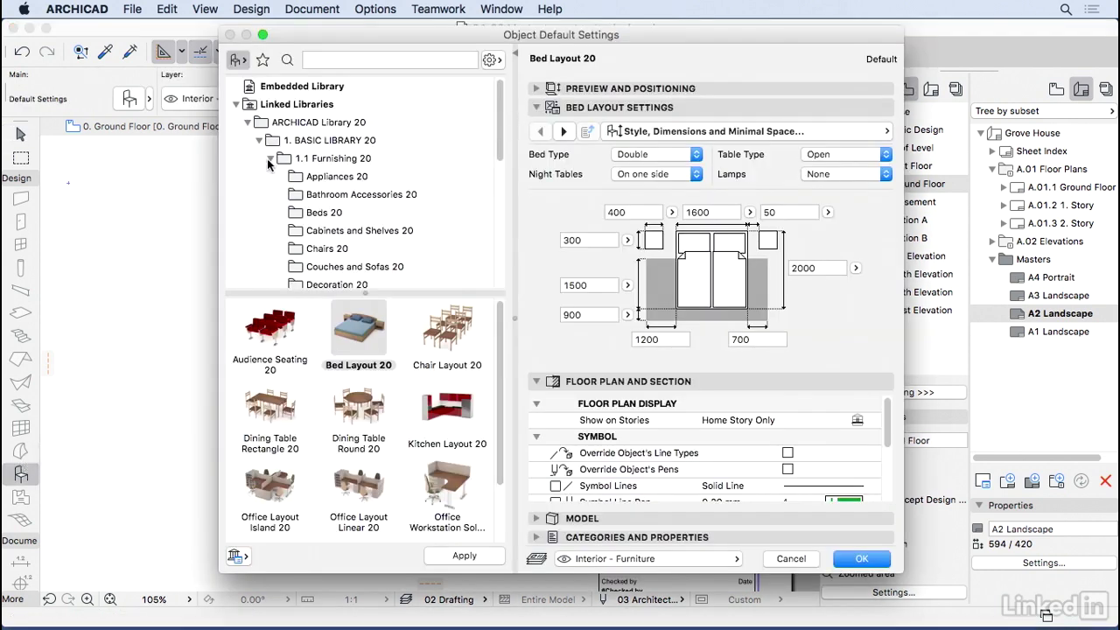
pyautogui.click(269, 158)
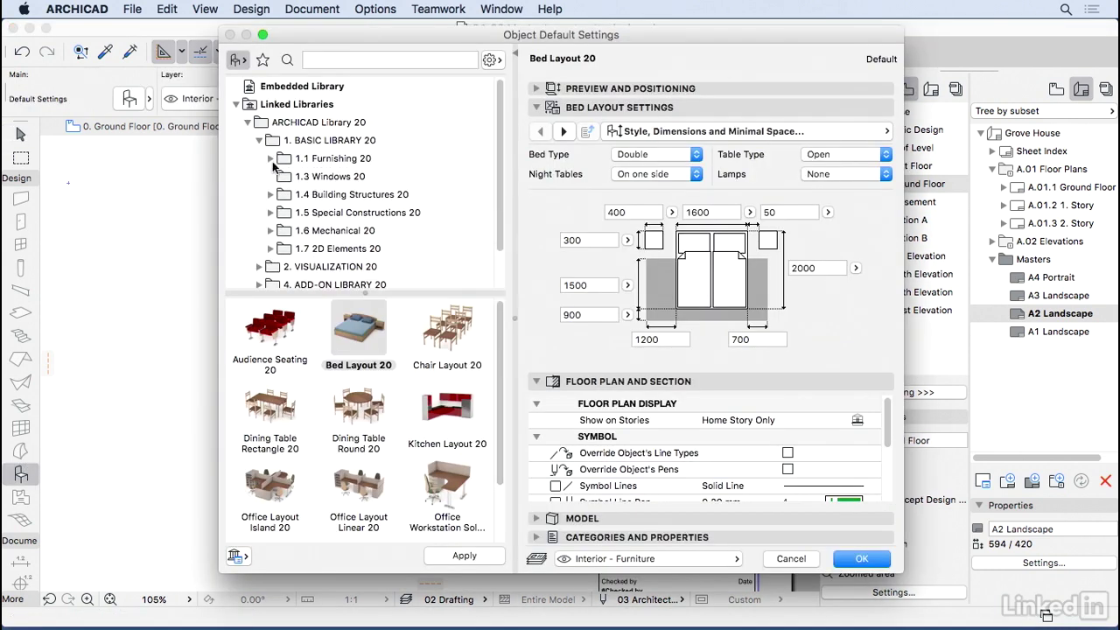
pyautogui.click(338, 246)
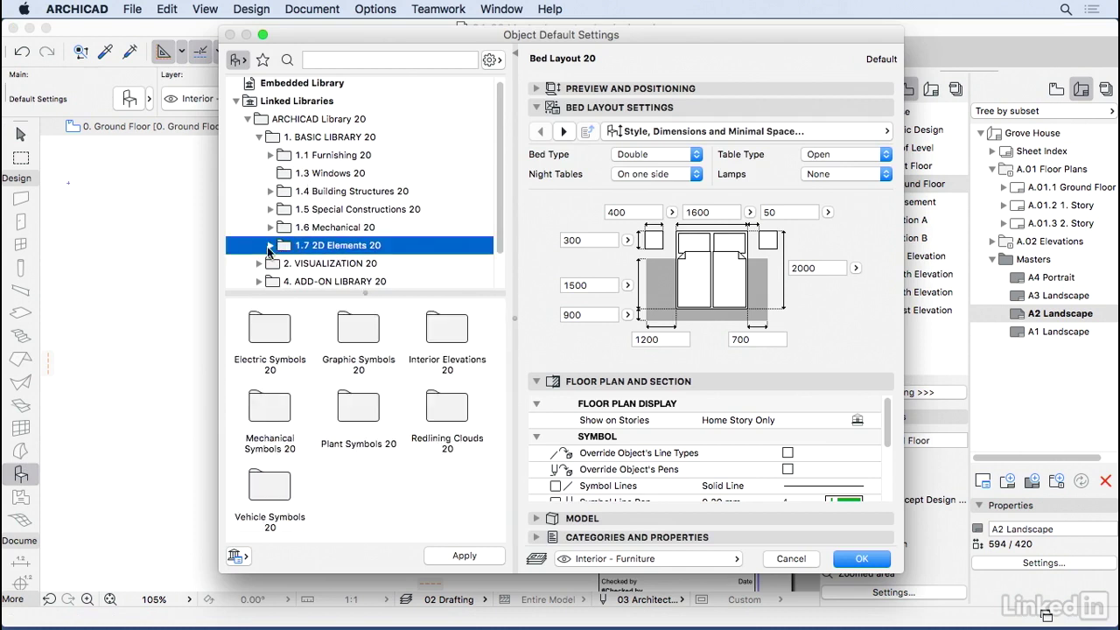
pyautogui.click(271, 245)
pyautogui.scroll(-2, 367, 244)
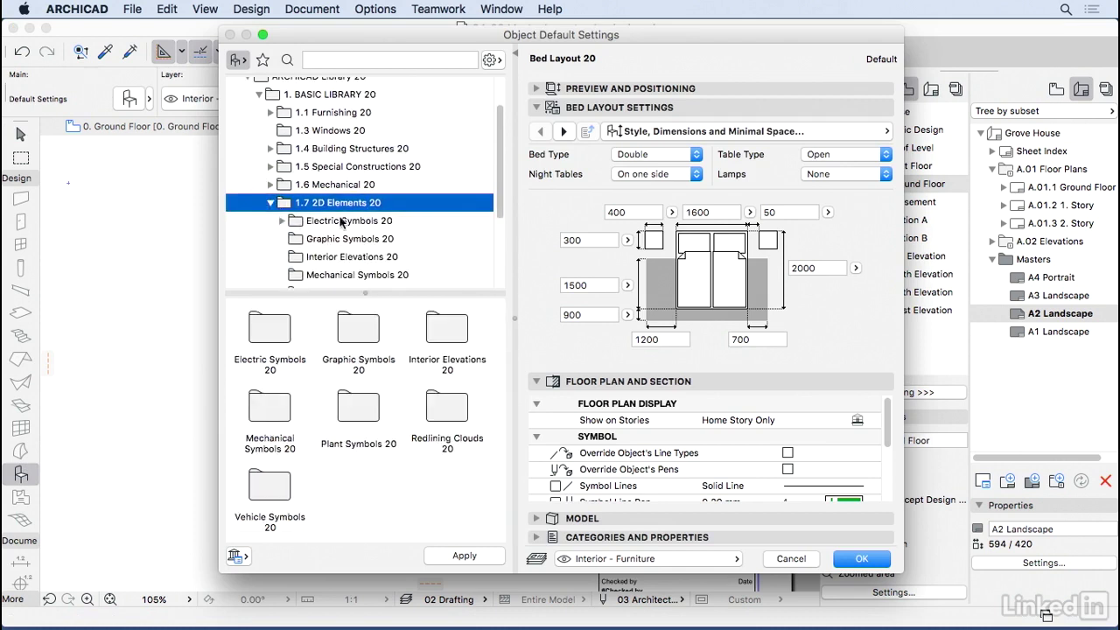
pyautogui.click(335, 240)
pyautogui.moveTo(499, 326); pyautogui.dragTo(504, 403)
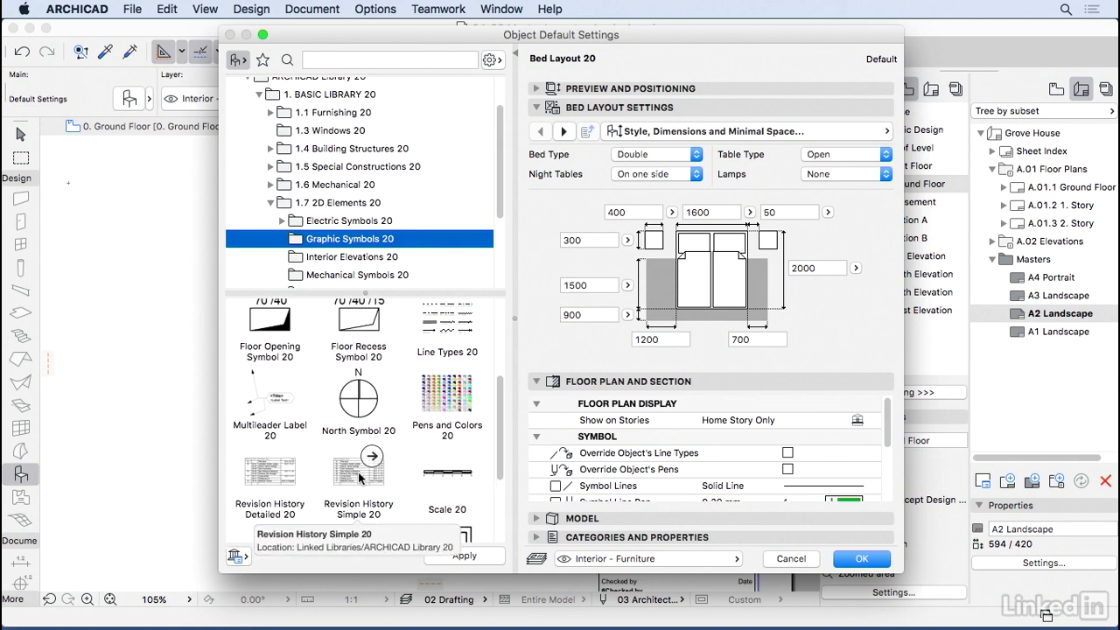
pyautogui.moveTo(503, 442); pyautogui.dragTo(509, 496)
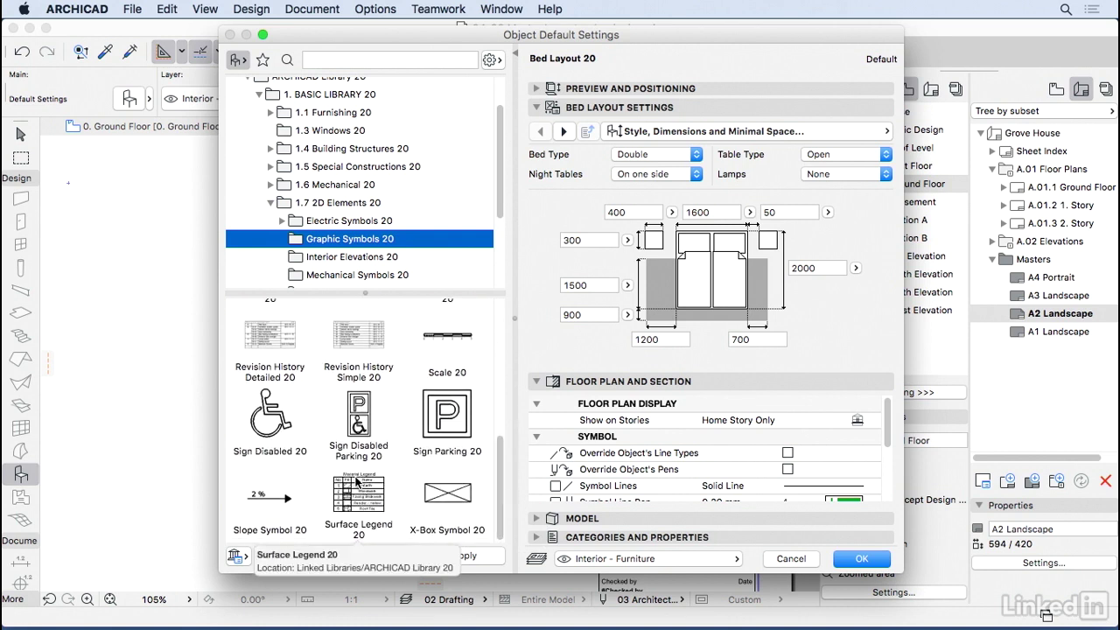
pyautogui.click(792, 559)
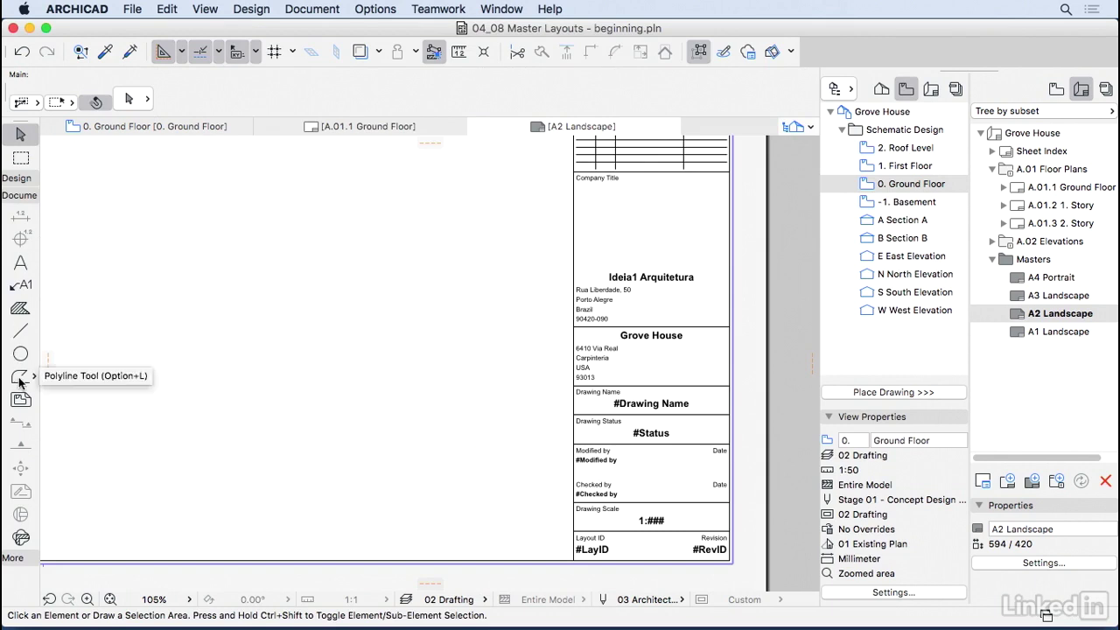
pyautogui.click(21, 330)
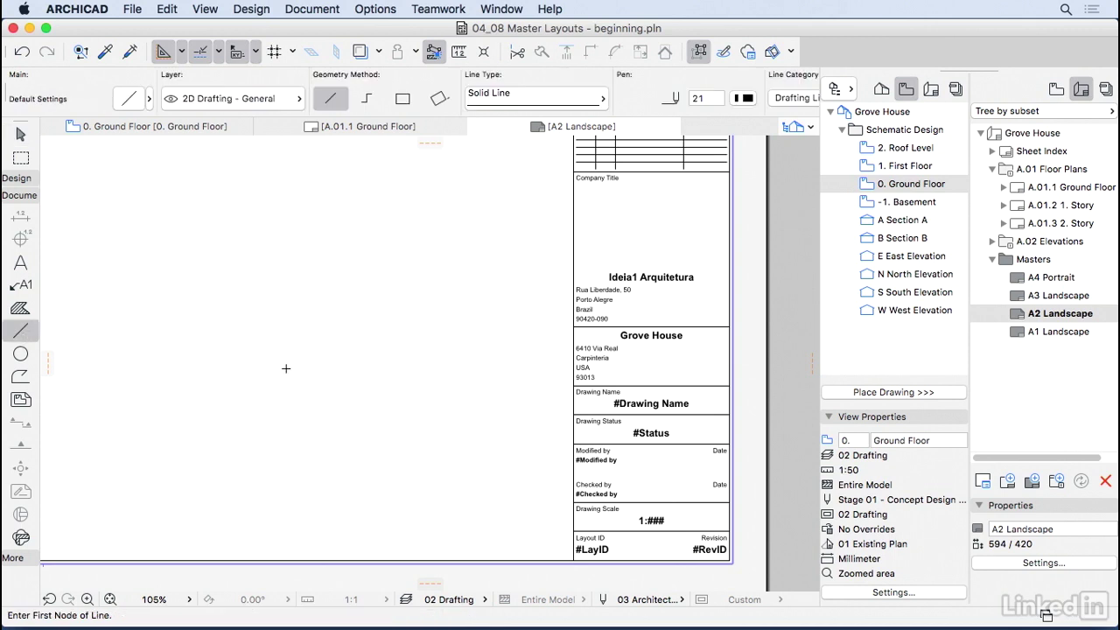
pyautogui.click(298, 363)
pyautogui.click(350, 364)
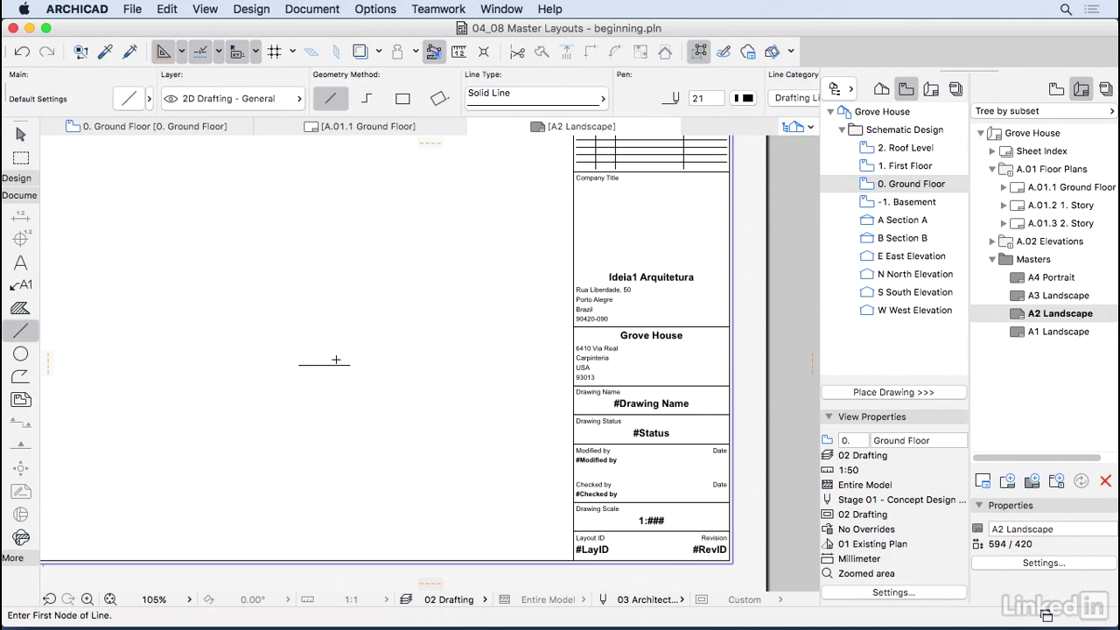
pyautogui.click(21, 308)
pyautogui.click(281, 321)
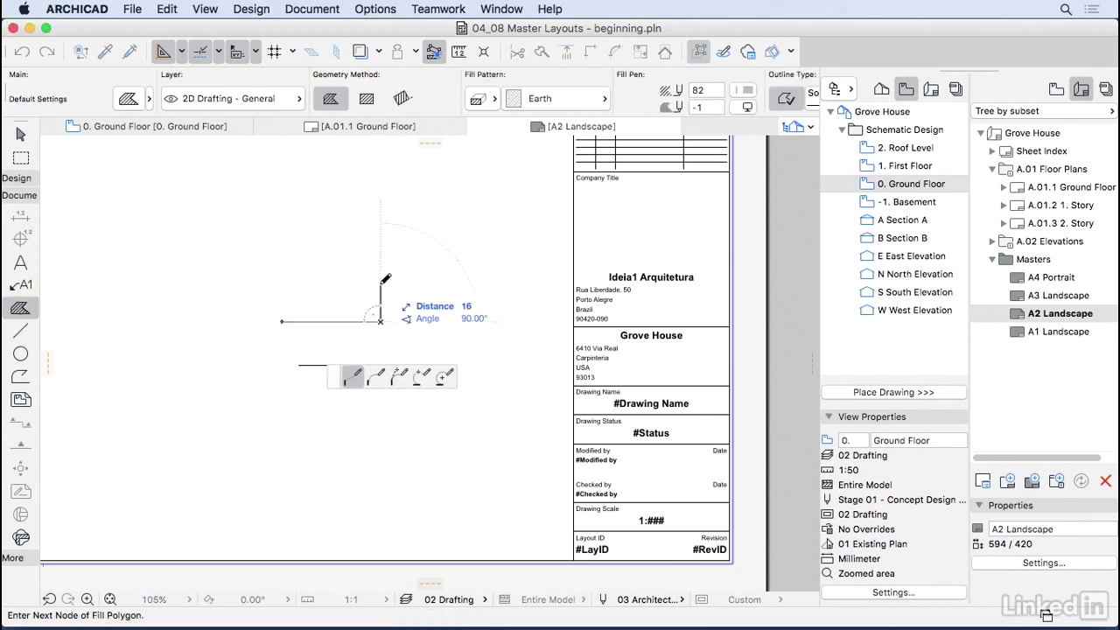
pyautogui.click(381, 283)
pyautogui.click(282, 283)
pyautogui.click(282, 321)
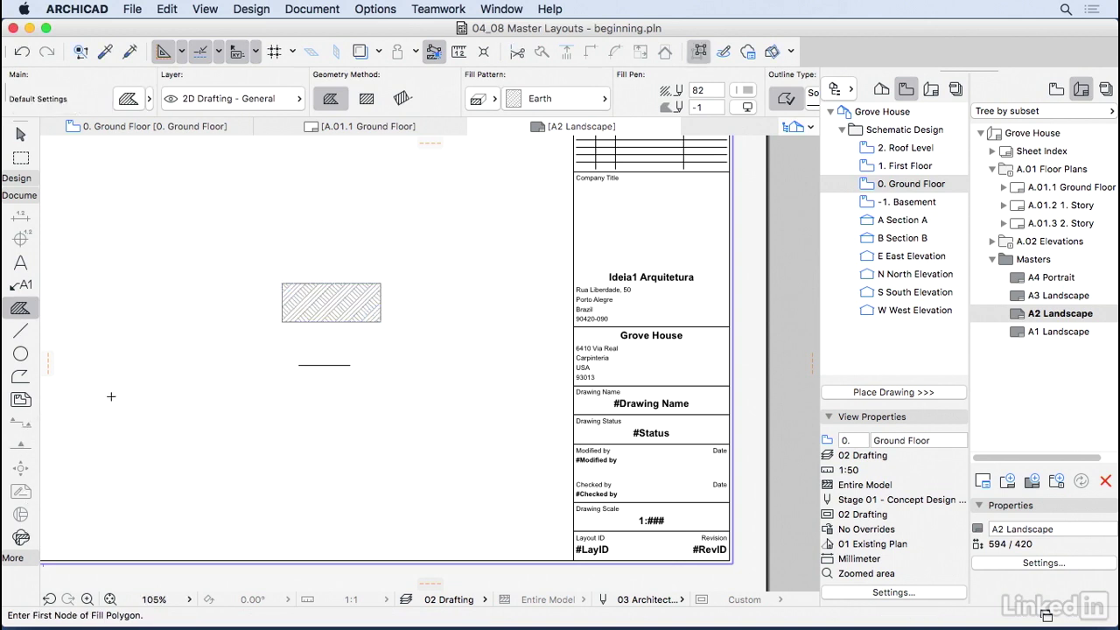
pyautogui.click(21, 133)
pyautogui.moveTo(196, 202); pyautogui.dragTo(301, 395)
# Step: Delete the sample line and fill, then inspect the Ideia1 Arquitetura text block
pyautogui.press('Delete')
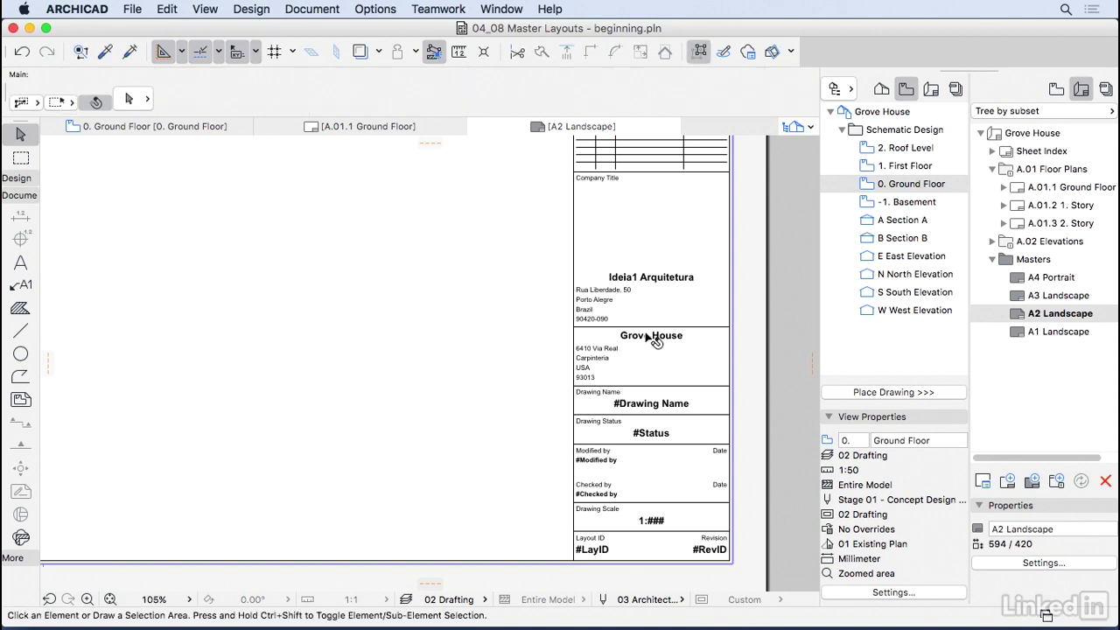
pyautogui.scroll(3, 662, 345)
pyautogui.scroll(3, 662, 344)
pyautogui.click(684, 241)
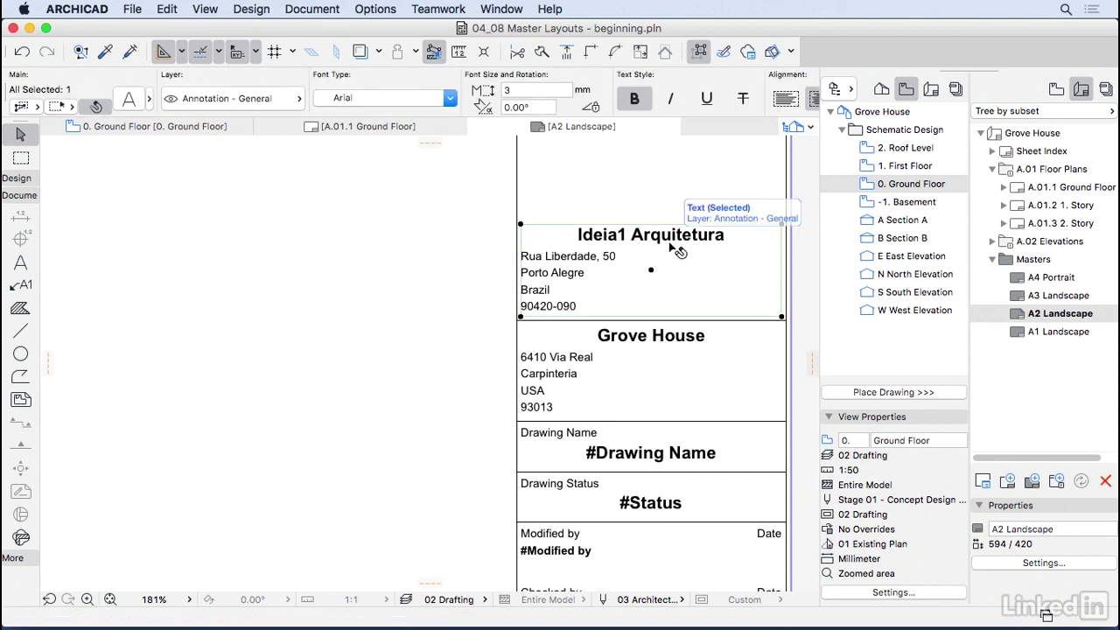
pyautogui.click(445, 294)
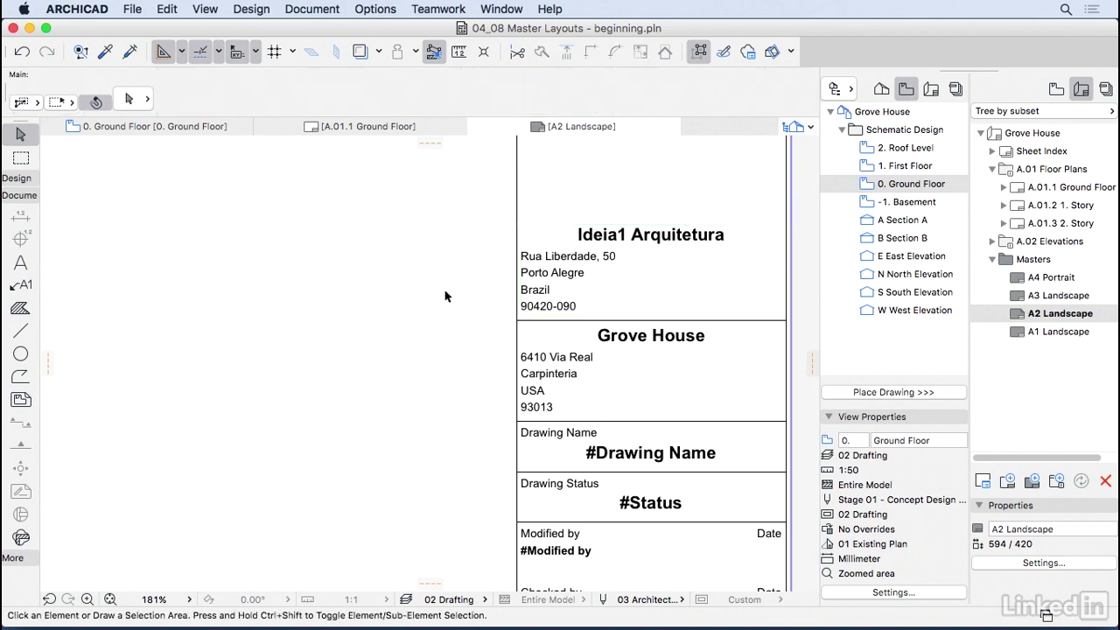
# Step: Draw a text frame left of the title block and type 'Project:'
pyautogui.click(21, 261)
pyautogui.click(100, 256)
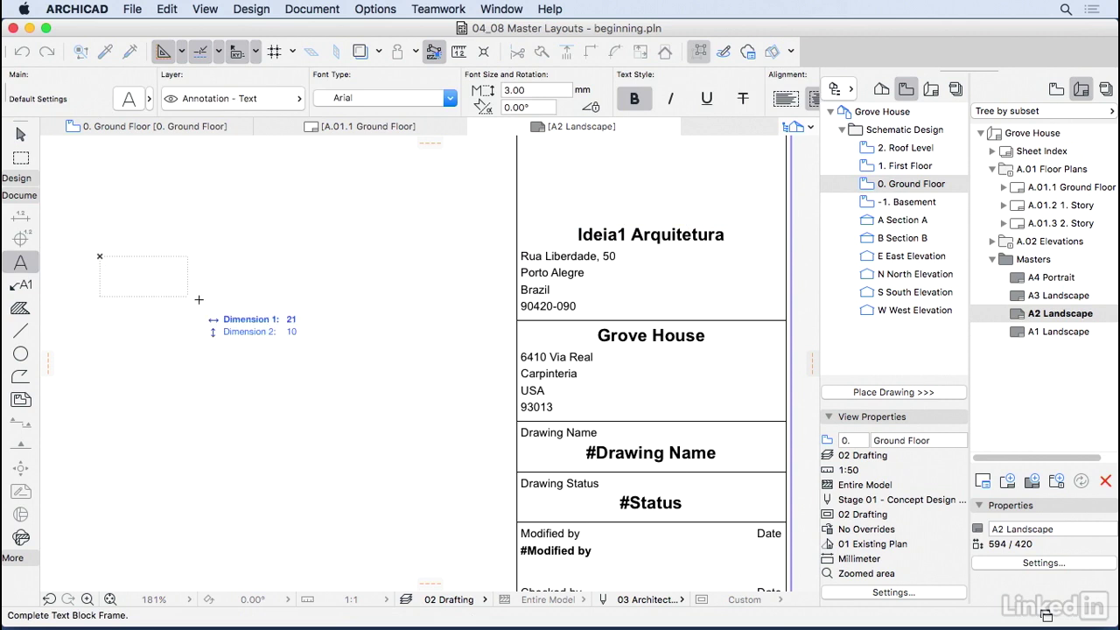
pyautogui.click(288, 332)
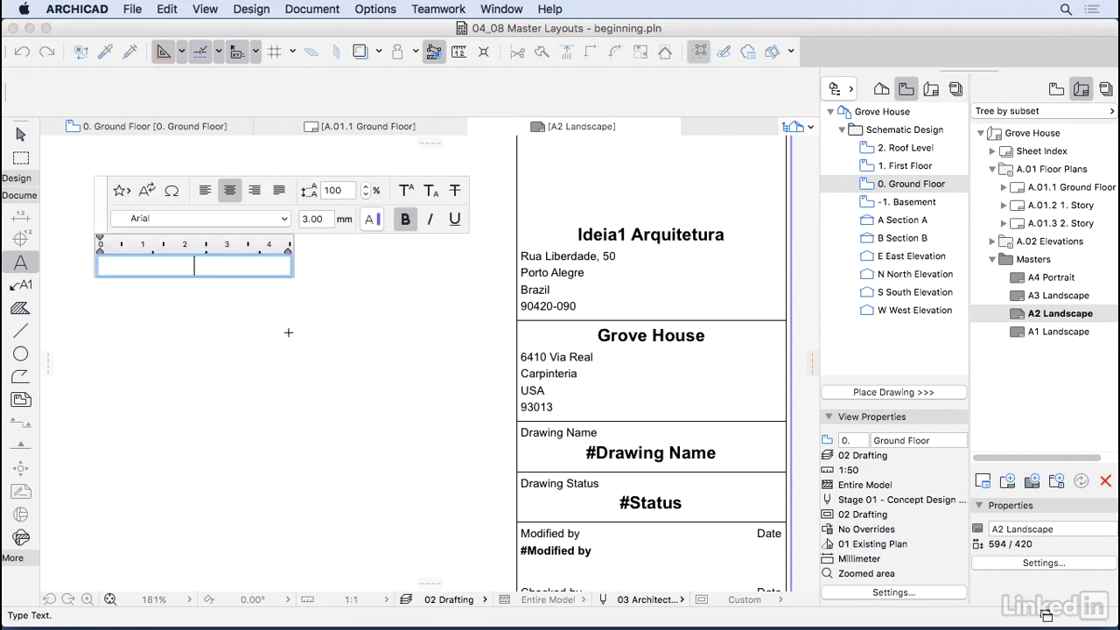
pyautogui.write('Project')
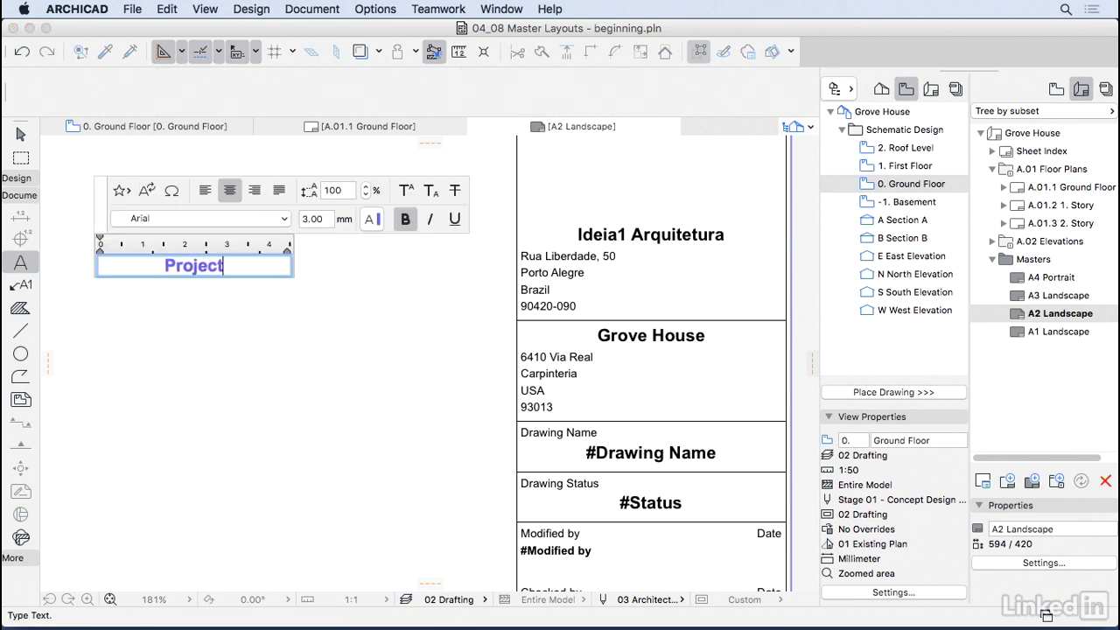
pyautogui.write(':')
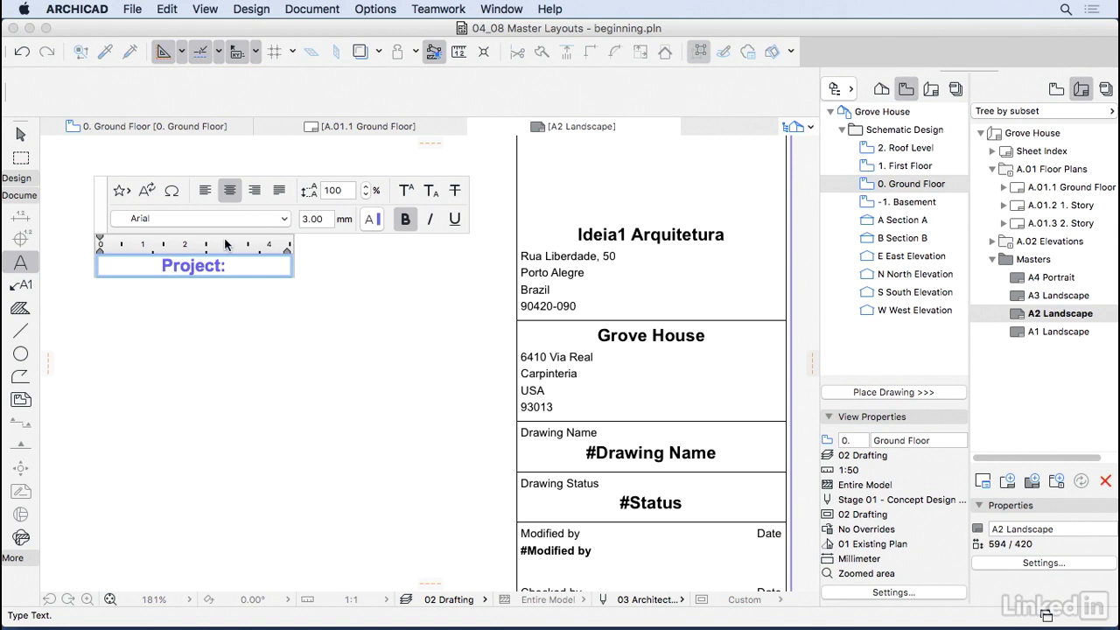
# Step: Insert the Project Name autotext (Grove House) from Project Details after 'Project:'
pyautogui.click(150, 191)
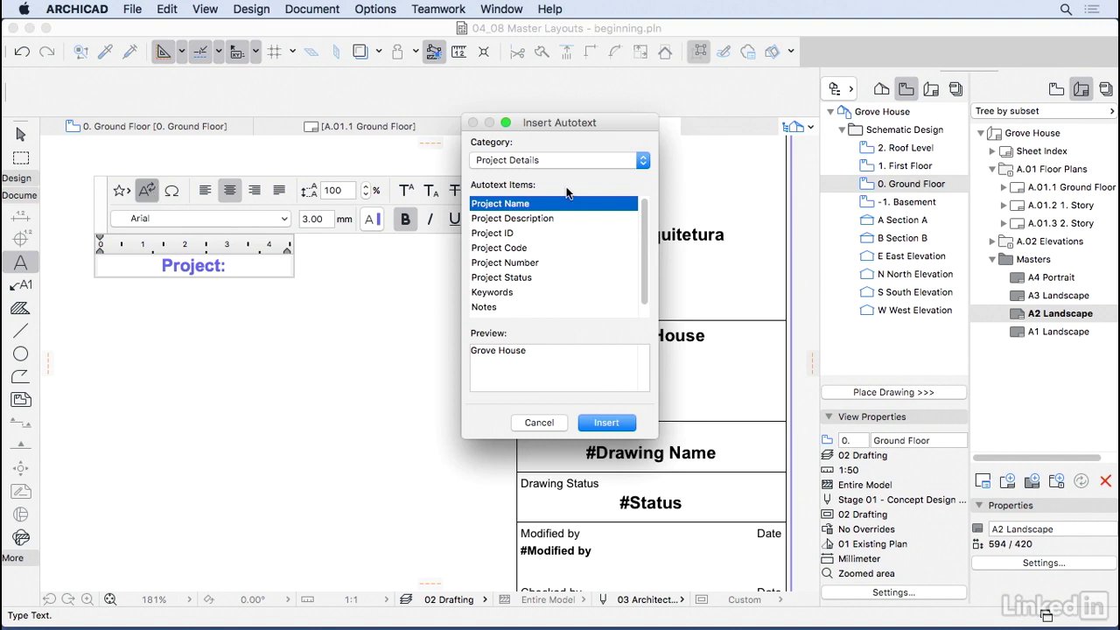
pyautogui.click(575, 160)
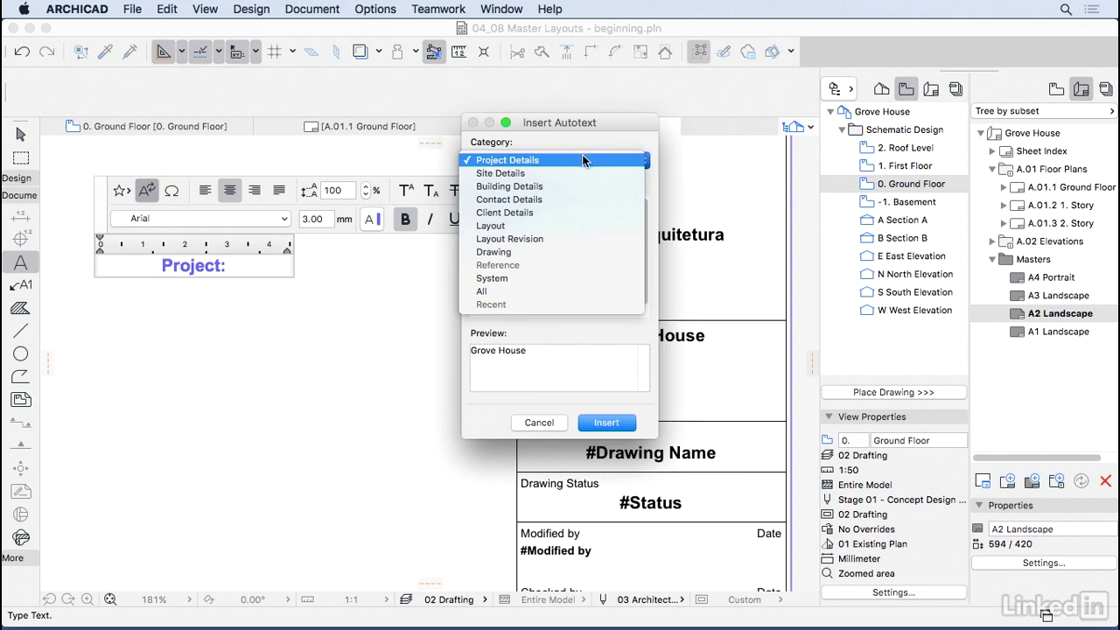
pyautogui.click(582, 173)
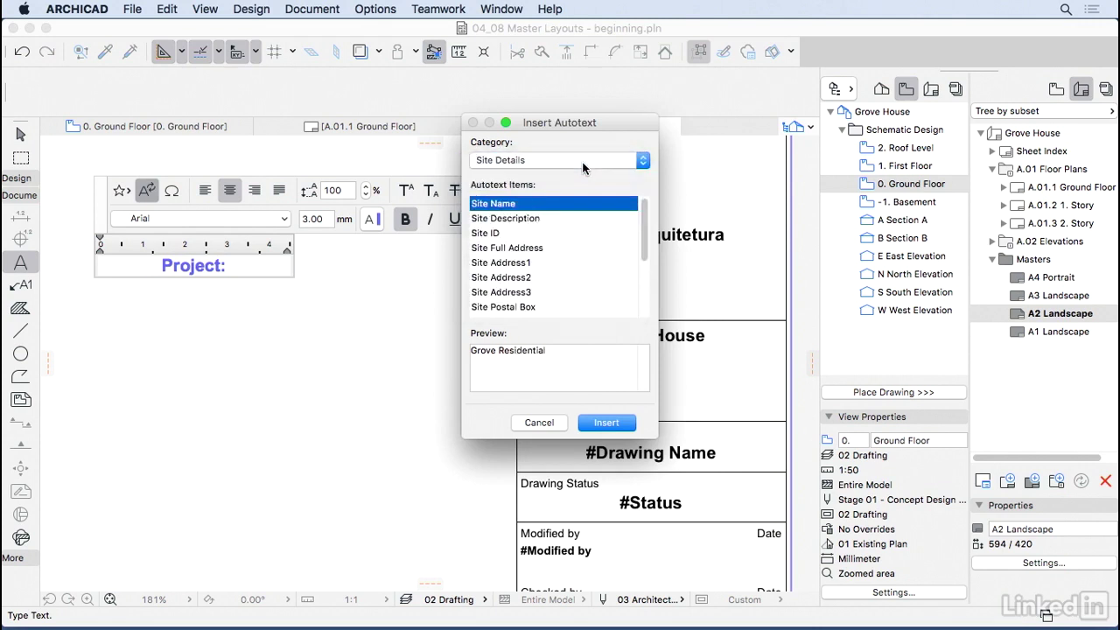
pyautogui.click(582, 164)
pyautogui.click(582, 172)
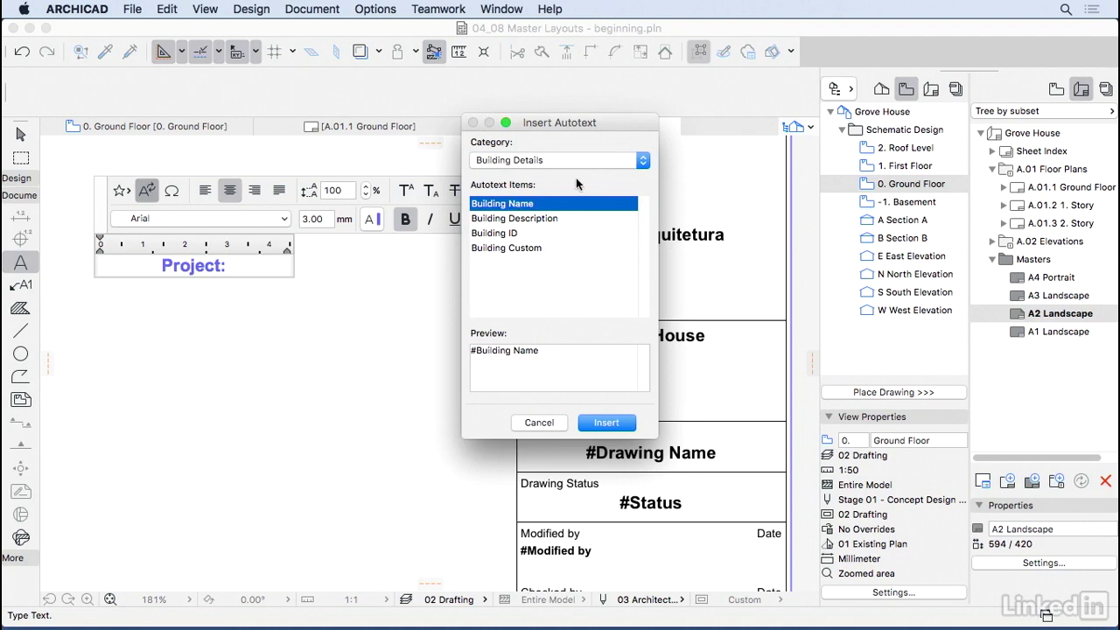
pyautogui.click(576, 160)
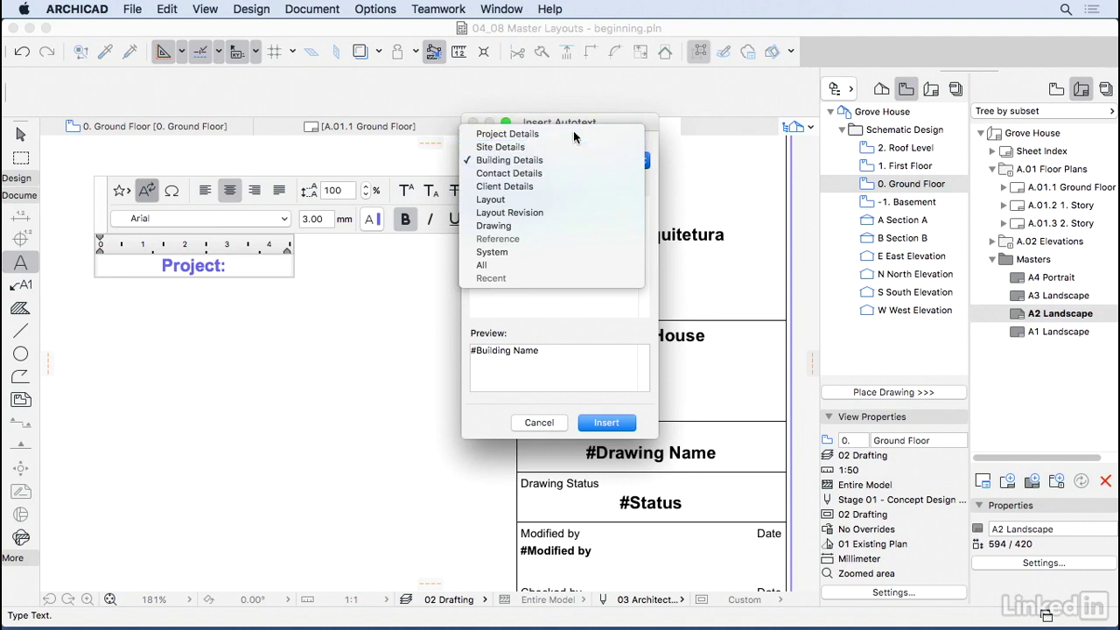
pyautogui.click(573, 133)
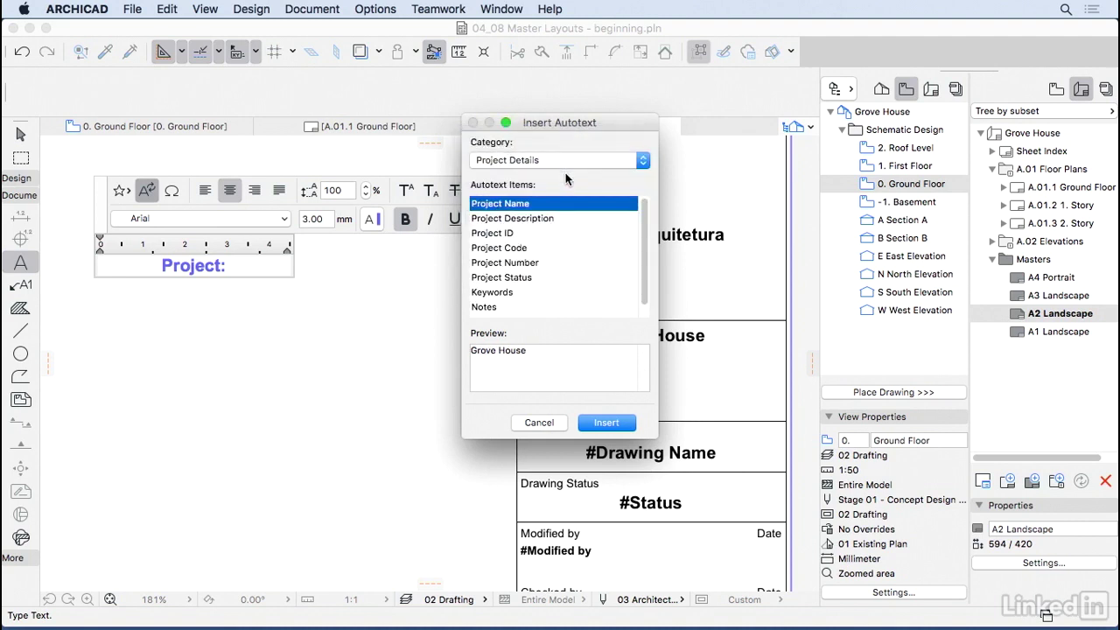
pyautogui.click(606, 422)
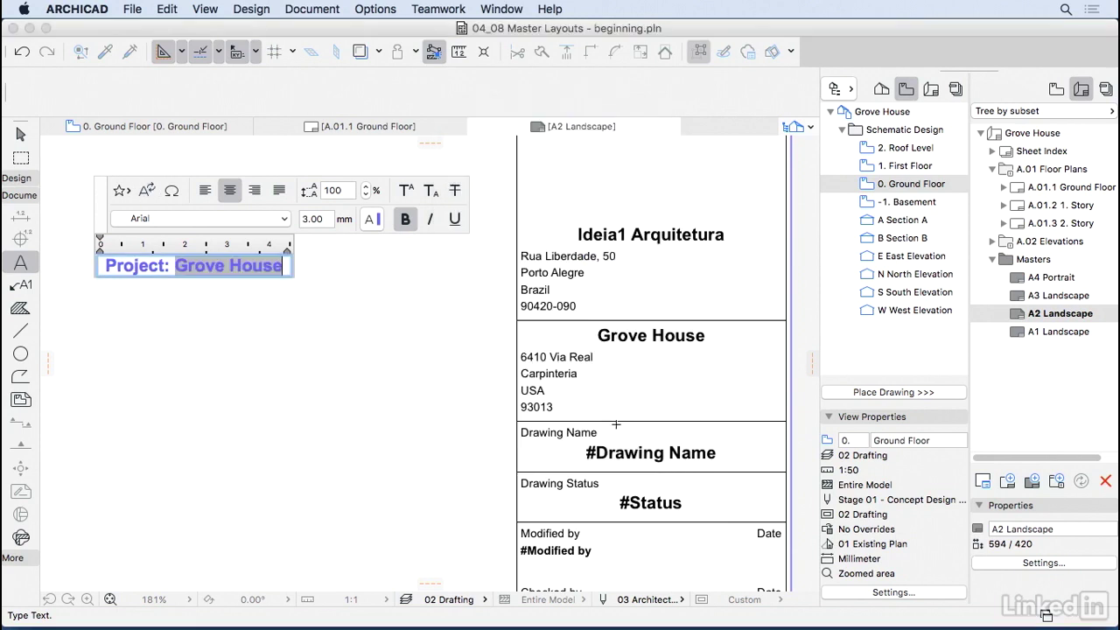
pyautogui.click(16, 132)
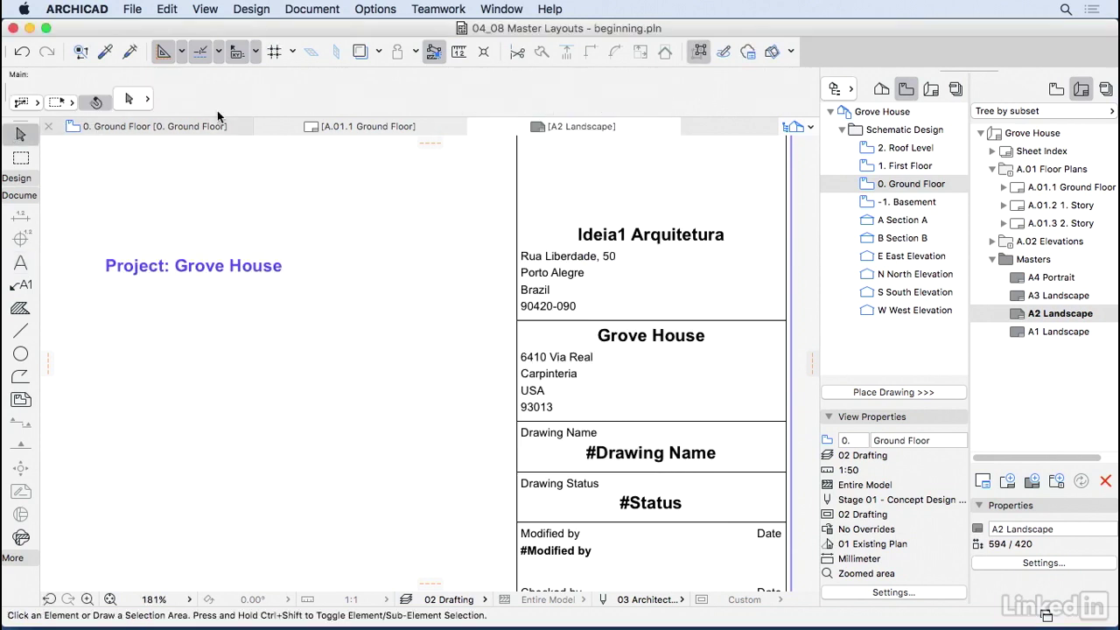
pyautogui.click(136, 11)
pyautogui.moveTo(219, 258)
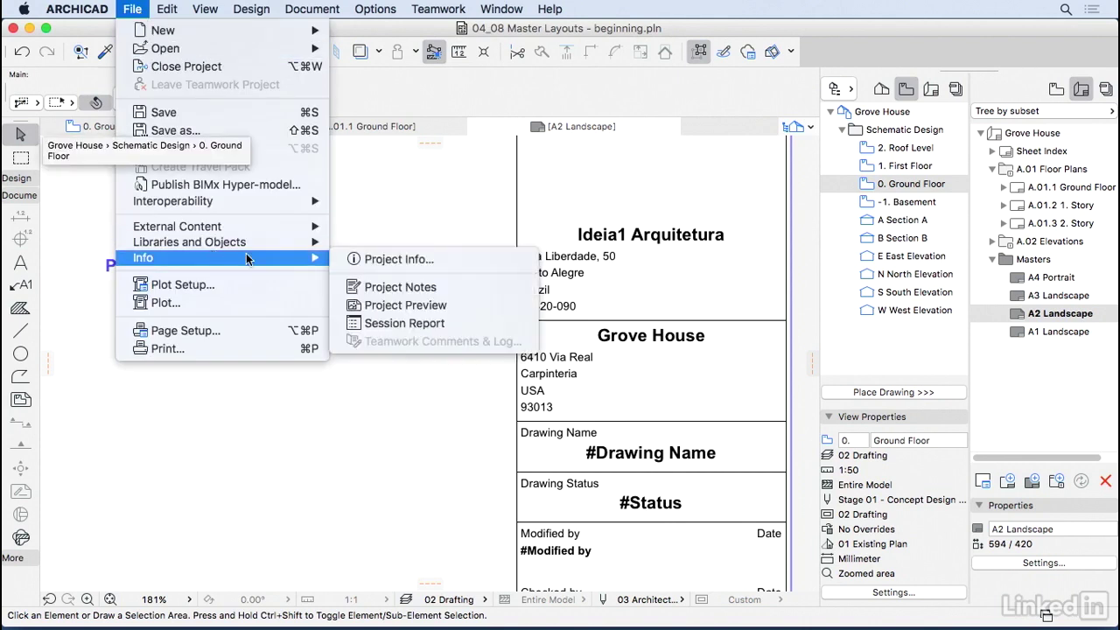
pyautogui.click(357, 259)
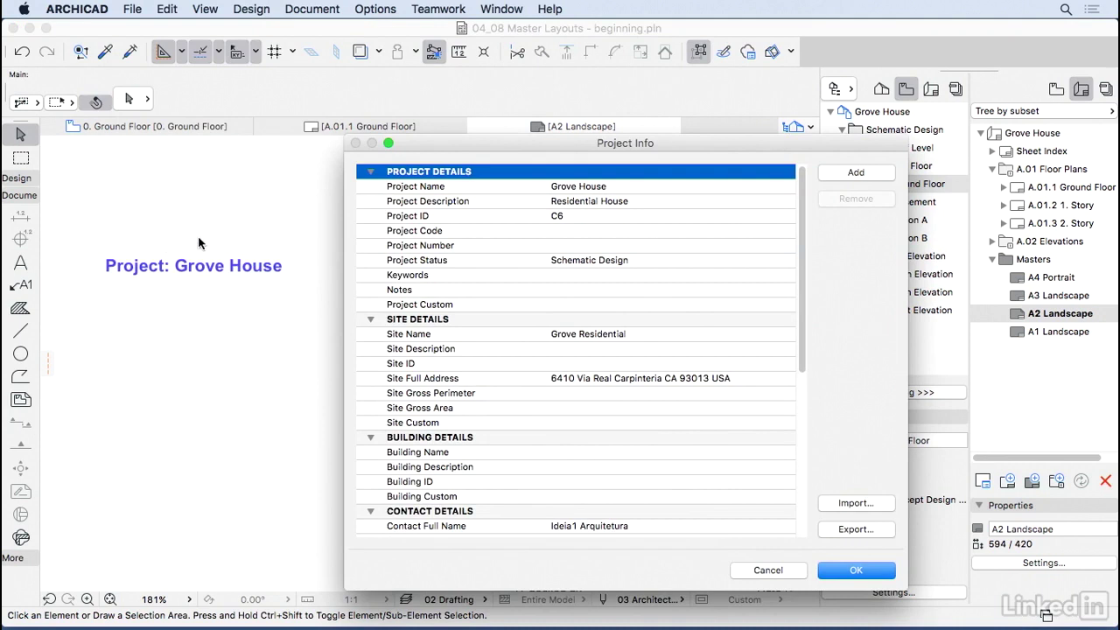
pyautogui.click(771, 568)
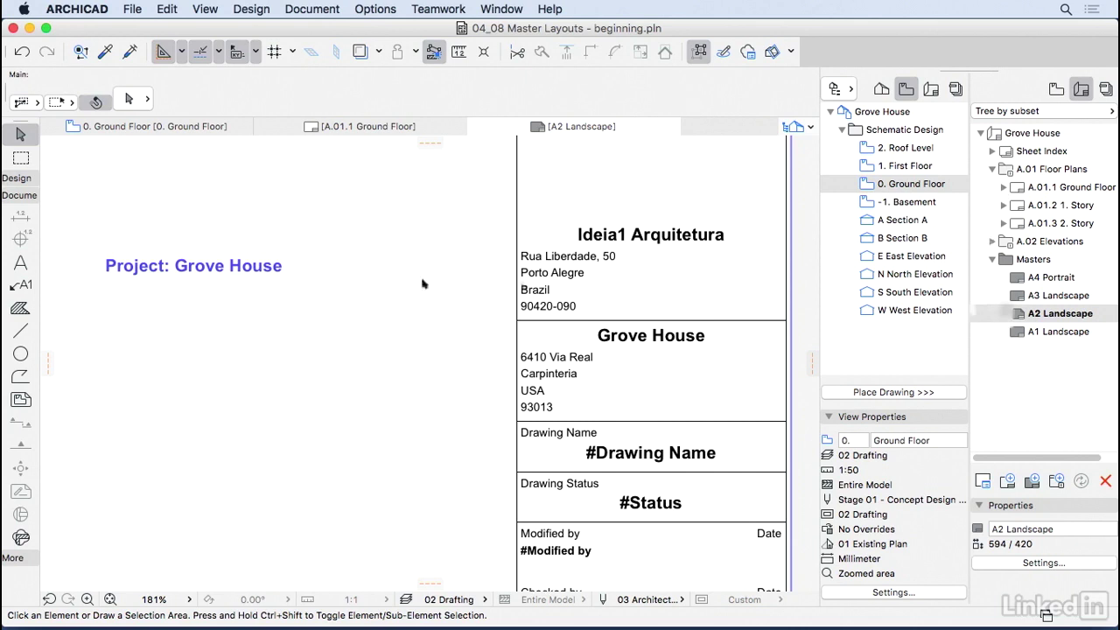
# Step: Edit the label to remove Grove House and start a new line below 'Project:'
pyautogui.moveTo(274, 280); pyautogui.dragTo(306, 247, button='middle')
pyautogui.doubleClick(307, 230)
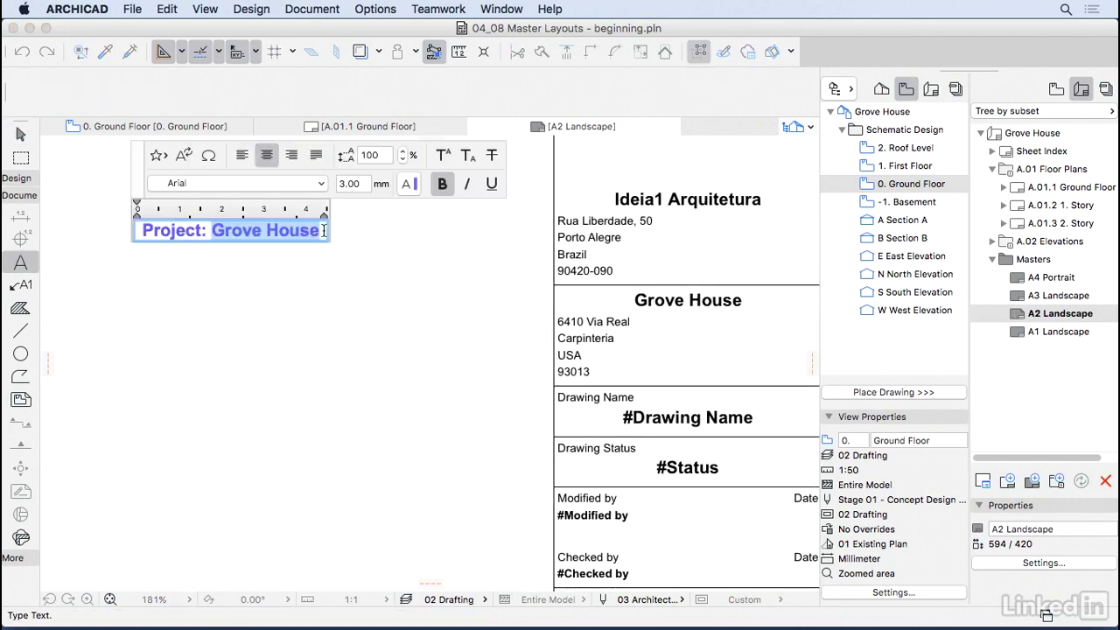
pyautogui.press('BackSpace')
pyautogui.press('Return')
# Step: Browse the Layout and Drawing autotext categories, previewing the Drawing Scale field
pyautogui.click(190, 159)
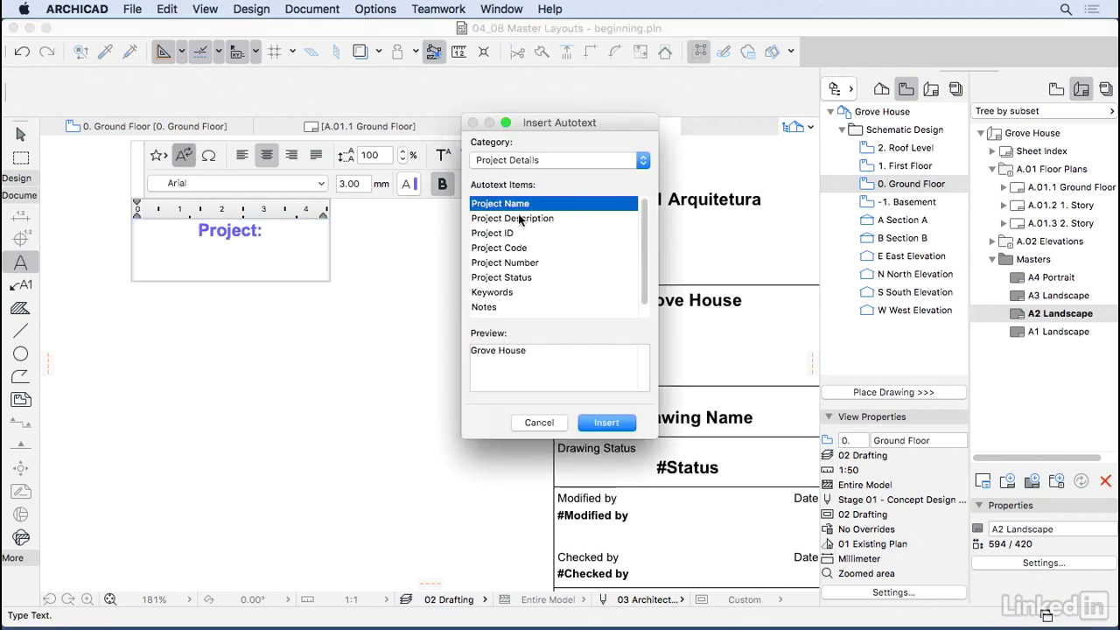
pyautogui.scroll(-1, 640, 250)
pyautogui.scroll(1, 645, 263)
pyautogui.click(623, 162)
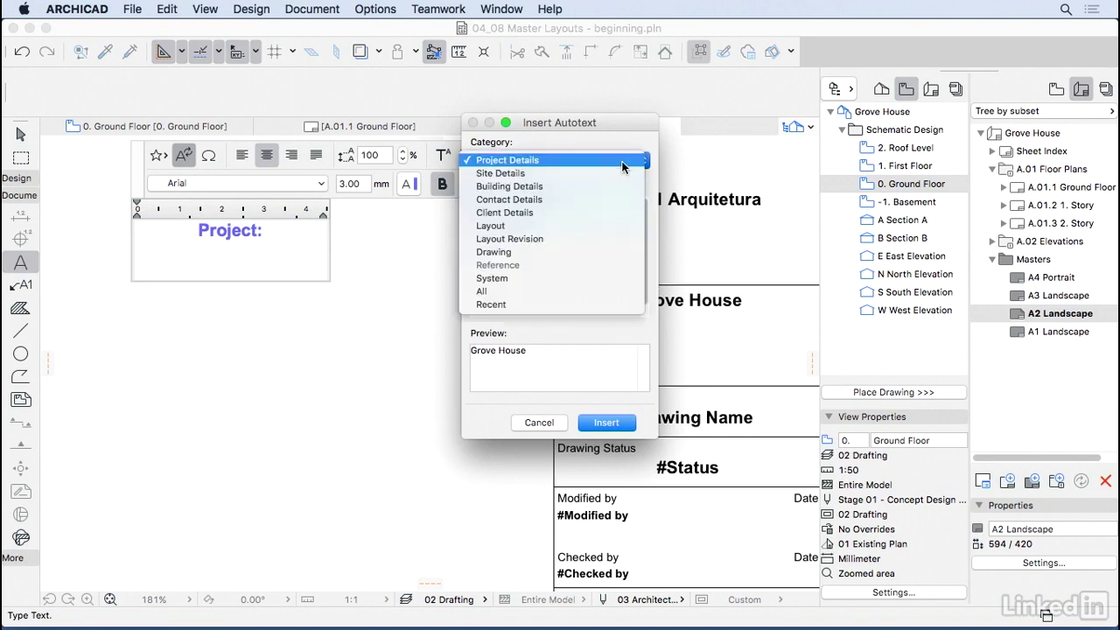
pyautogui.click(610, 225)
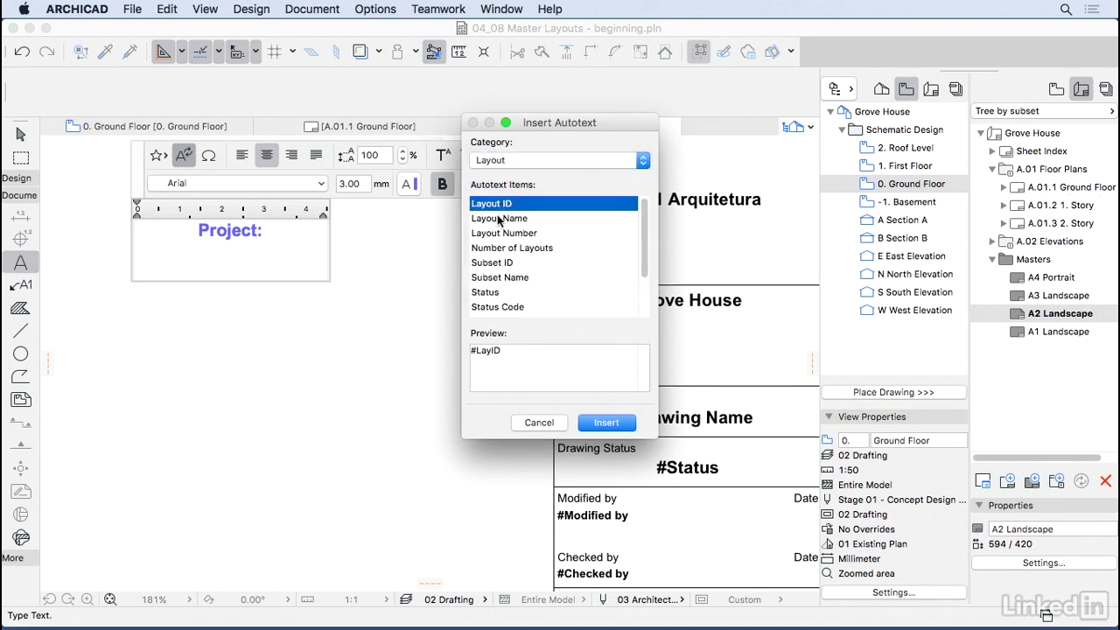
pyautogui.click(568, 161)
pyautogui.click(568, 186)
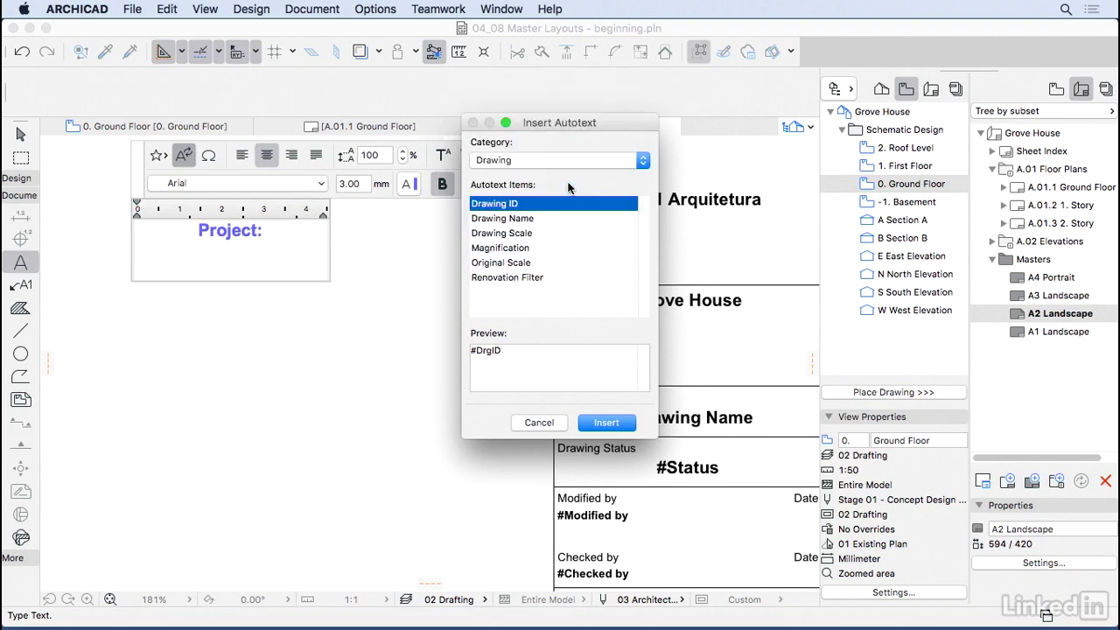
pyautogui.click(523, 234)
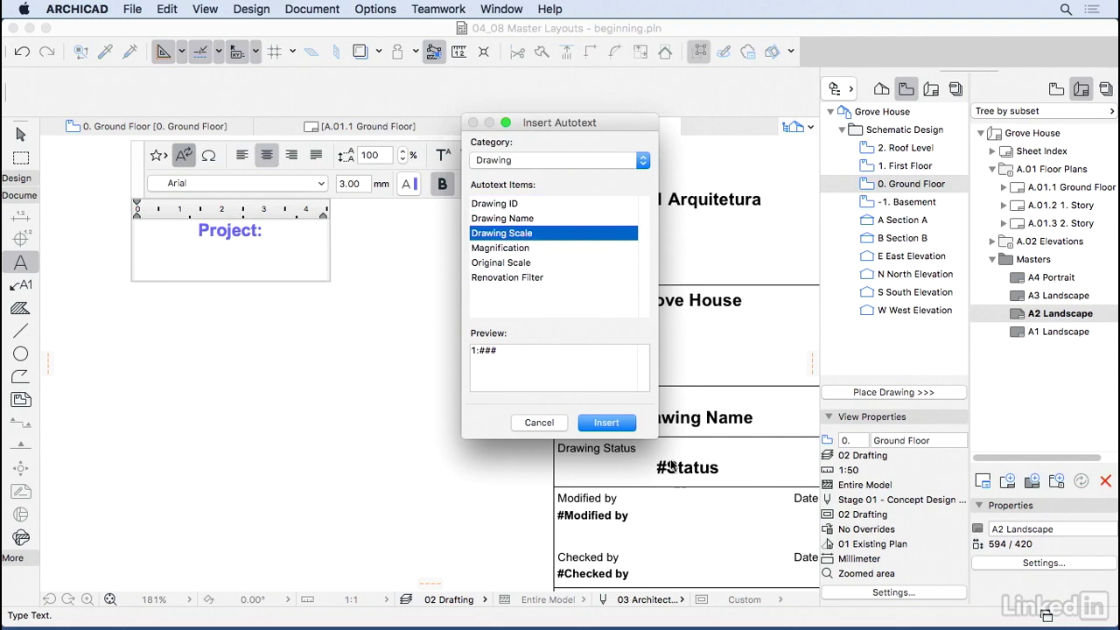
# Step: Preview the System autotext fields: short date, file name, file path and time
pyautogui.click(560, 161)
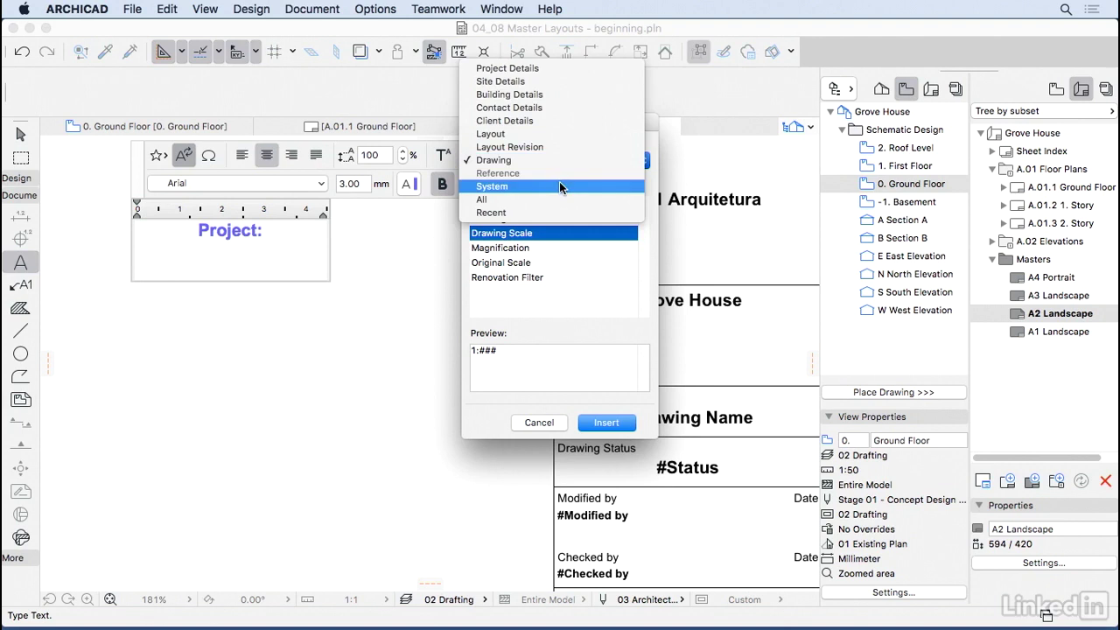
pyautogui.click(559, 185)
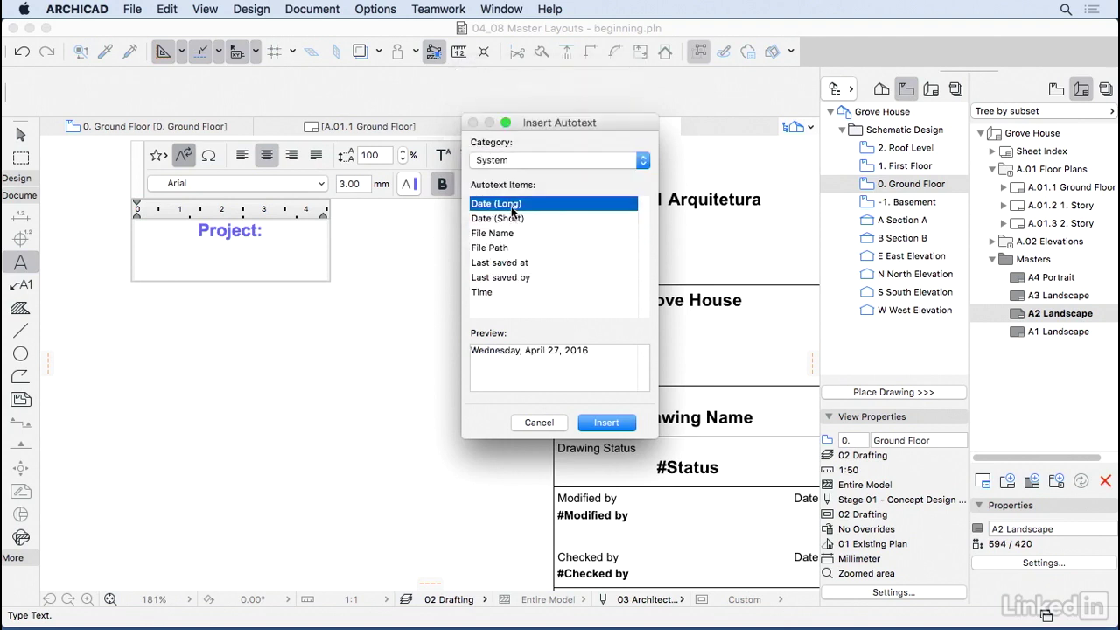
pyautogui.click(519, 217)
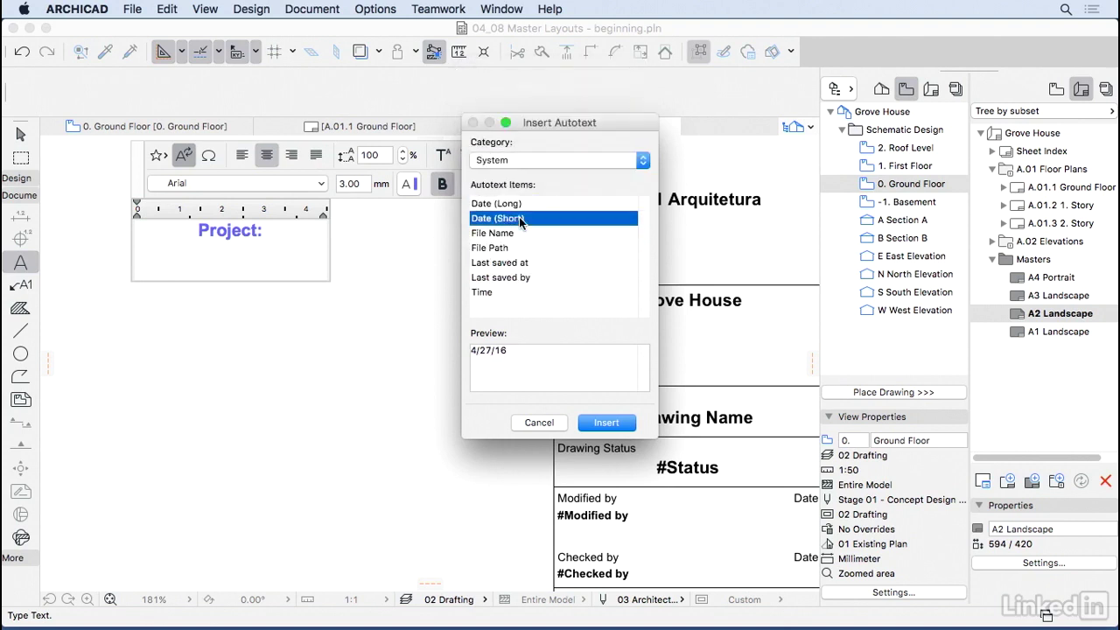
pyautogui.click(518, 232)
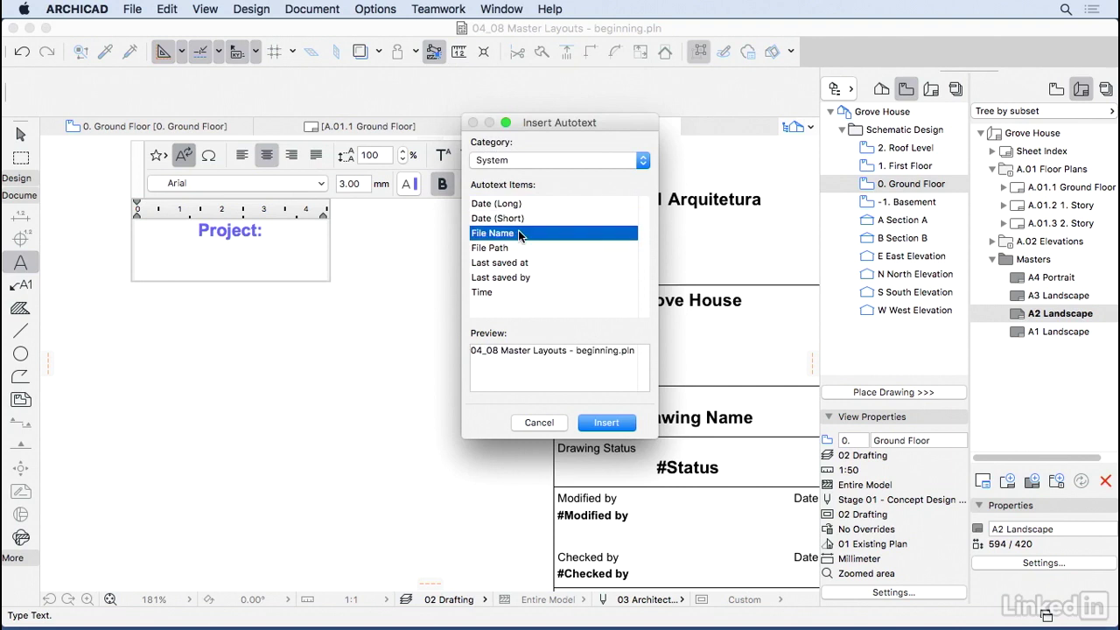
pyautogui.click(496, 250)
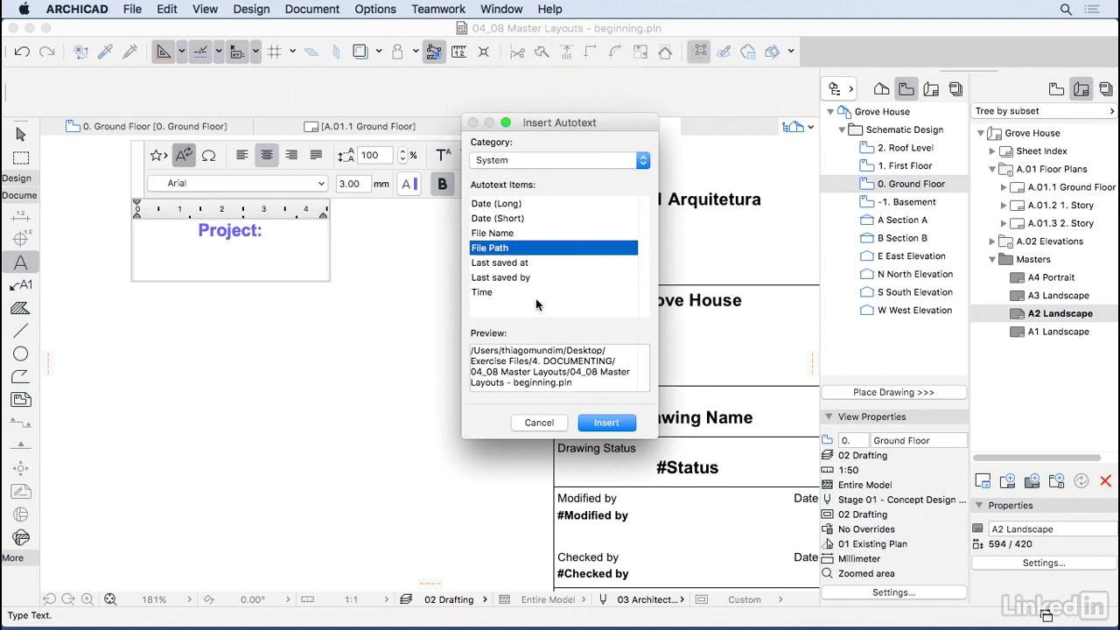
pyautogui.click(500, 293)
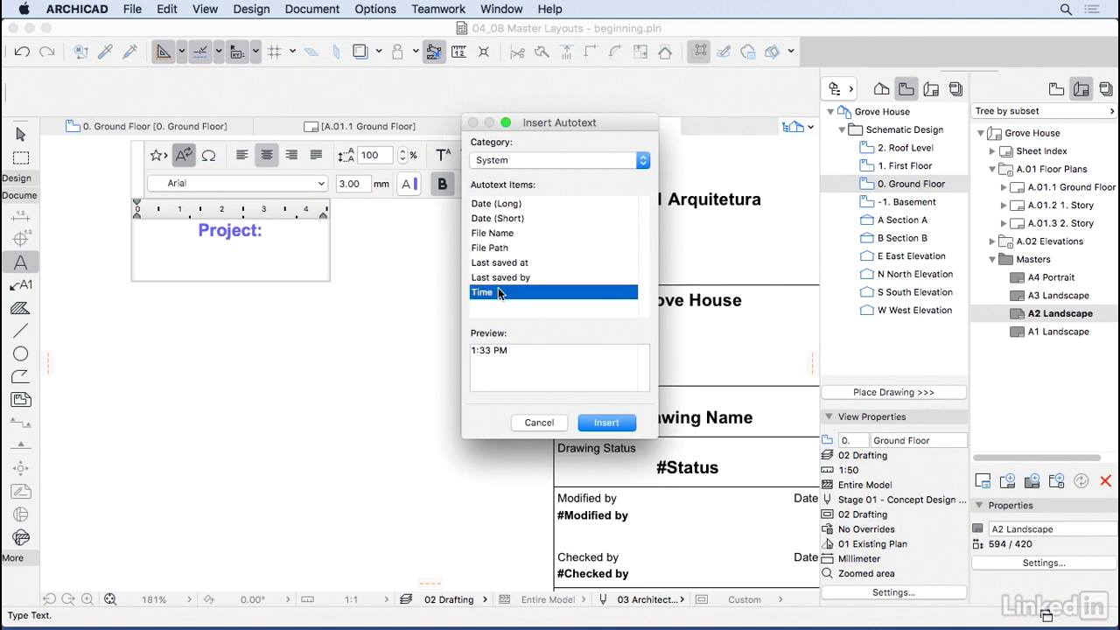